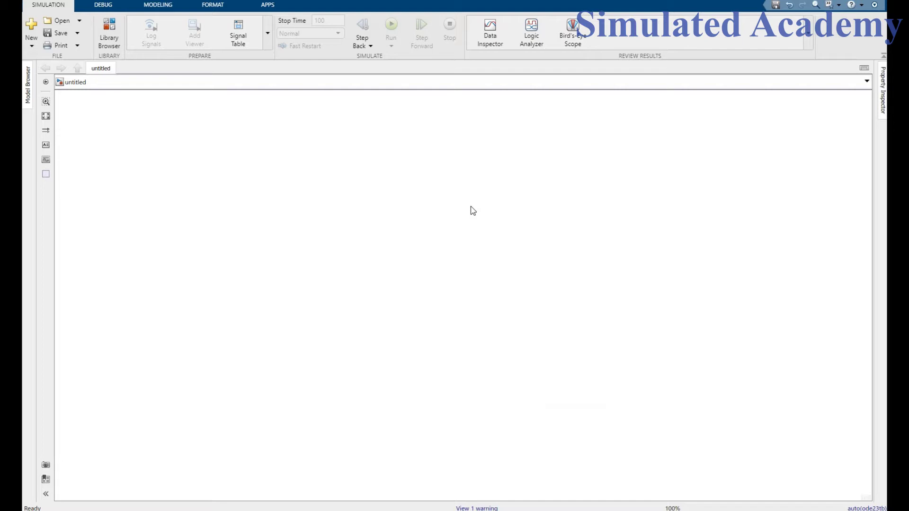
# Step: In the Library Browser, find Synchronous Machine SI Fundamental under Electrical Machines and open its actions
pyautogui.click(107, 36)
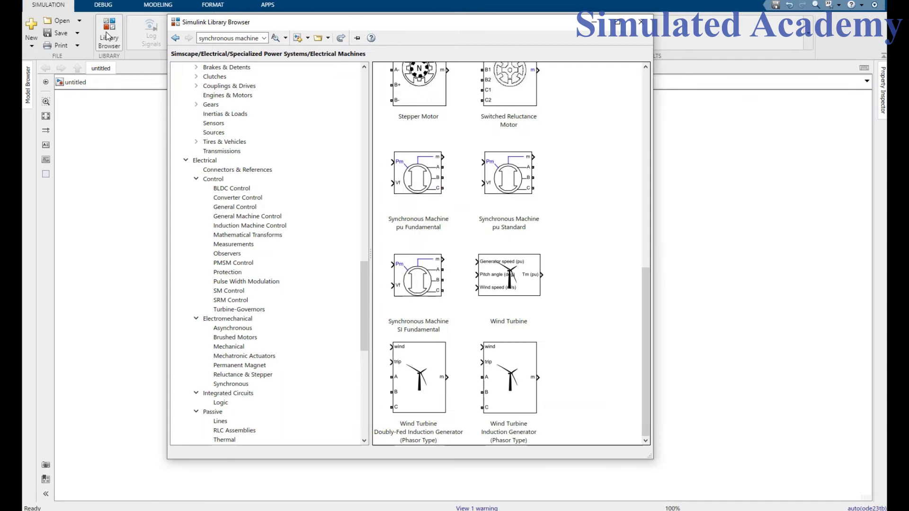
pyautogui.scroll(6, 227, 152)
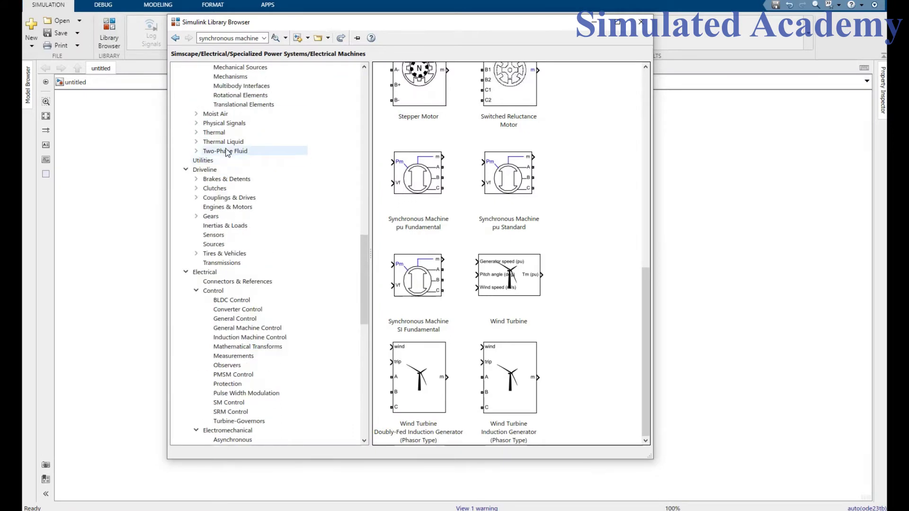
pyautogui.scroll(2, 222, 142)
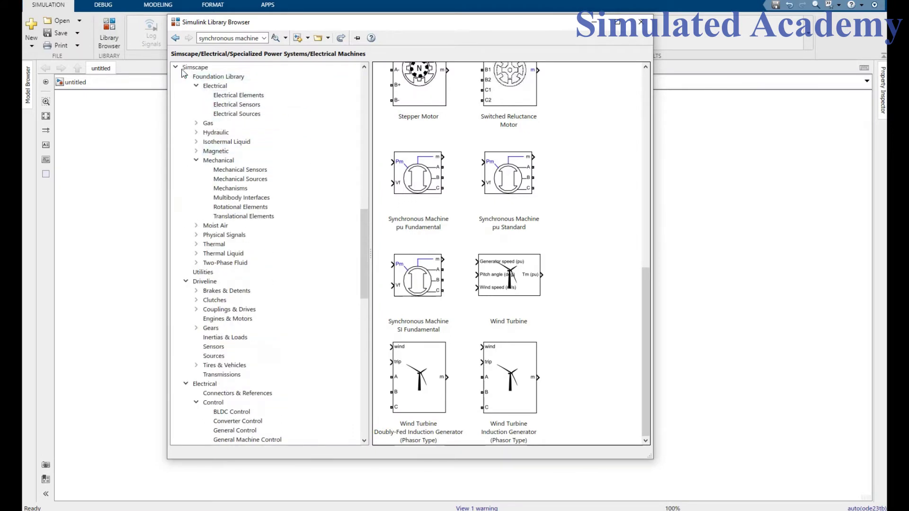
pyautogui.scroll(-3, 215, 180)
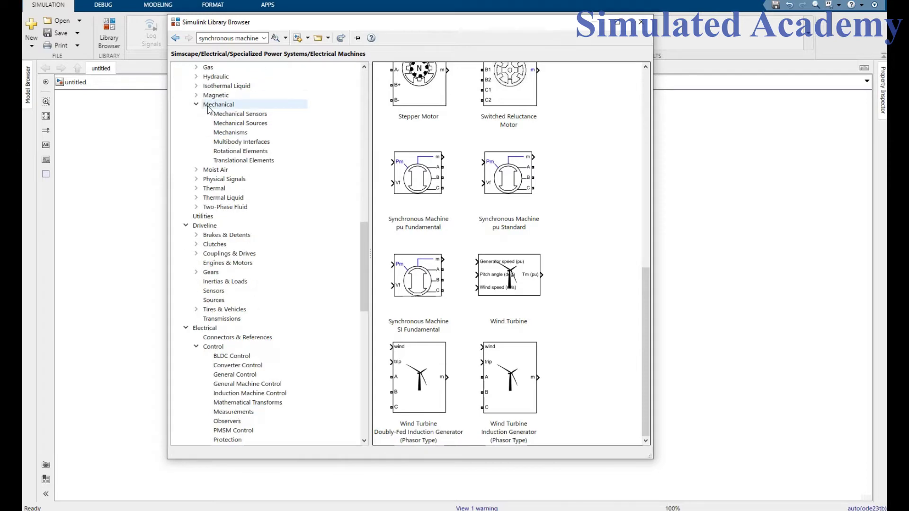
pyautogui.scroll(-10, 218, 236)
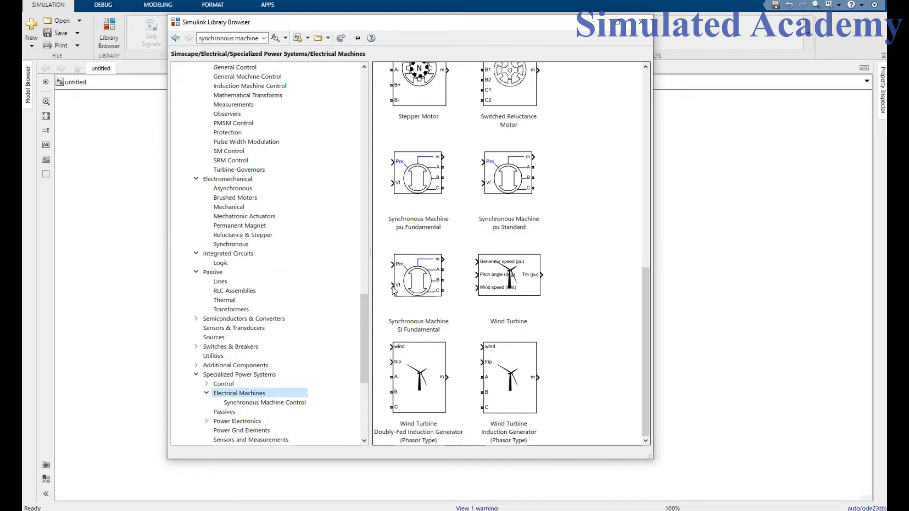
pyautogui.click(419, 275)
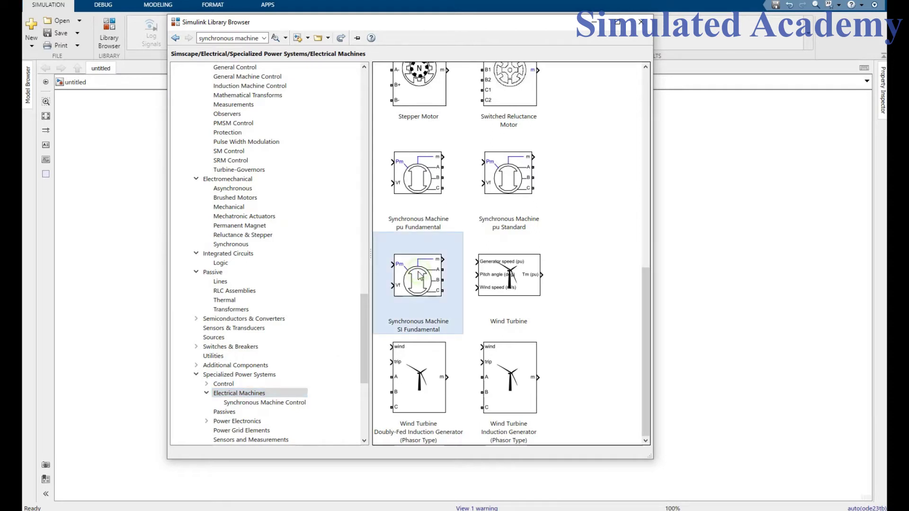
pyautogui.rightClick(420, 275)
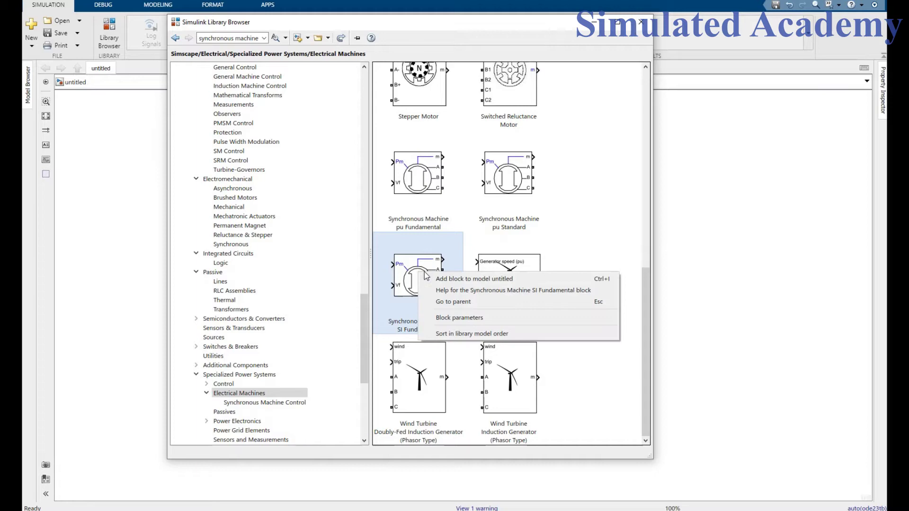
# Step: Add the synchronous machine, then the Manual Switch from Signal Routing, to the untitled model
pyautogui.click(454, 279)
pyautogui.scroll(20, 203, 265)
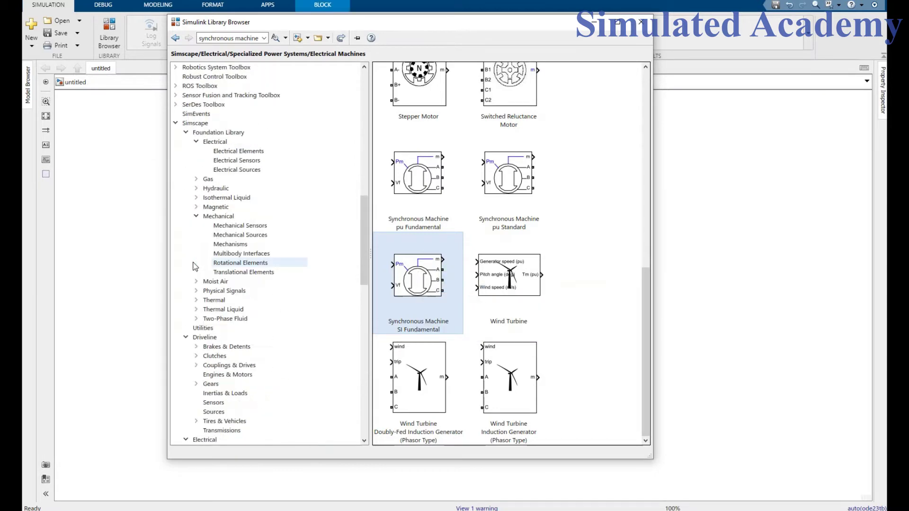
pyautogui.scroll(5, 194, 266)
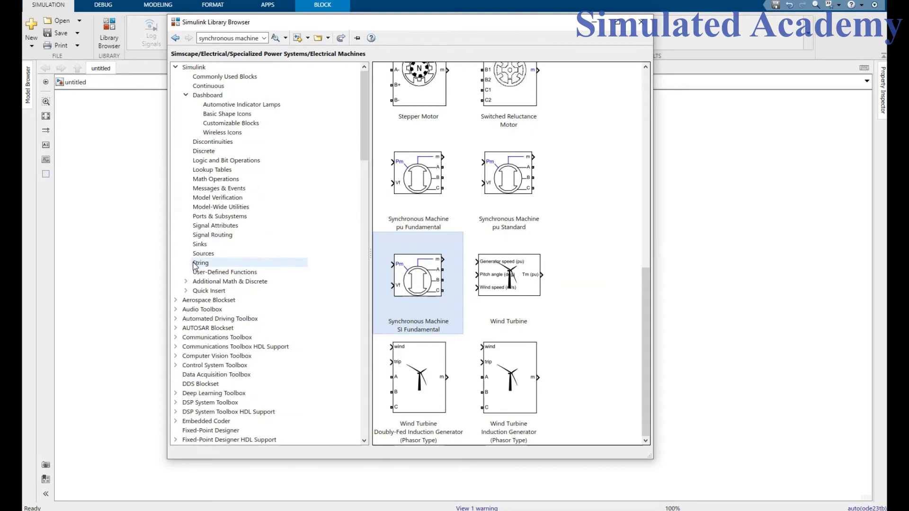
pyautogui.click(214, 236)
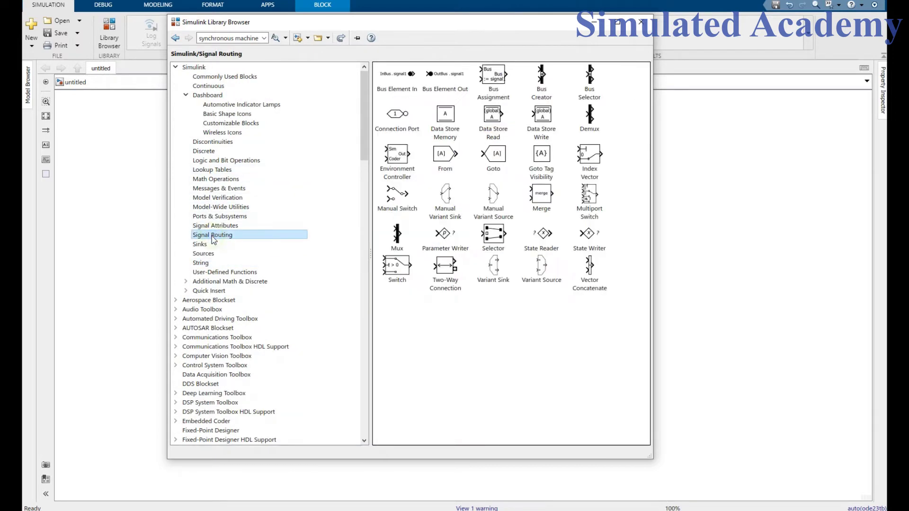
pyautogui.click(393, 201)
pyautogui.rightClick(393, 201)
pyautogui.click(466, 260)
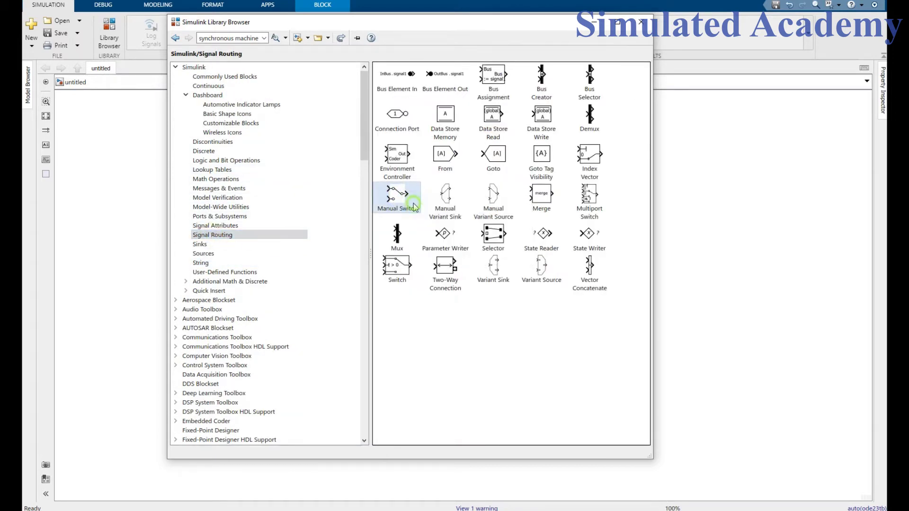
# Step: Add the Ramp and Constant blocks from Sources, then show Commonly Used Blocks
pyautogui.click(240, 254)
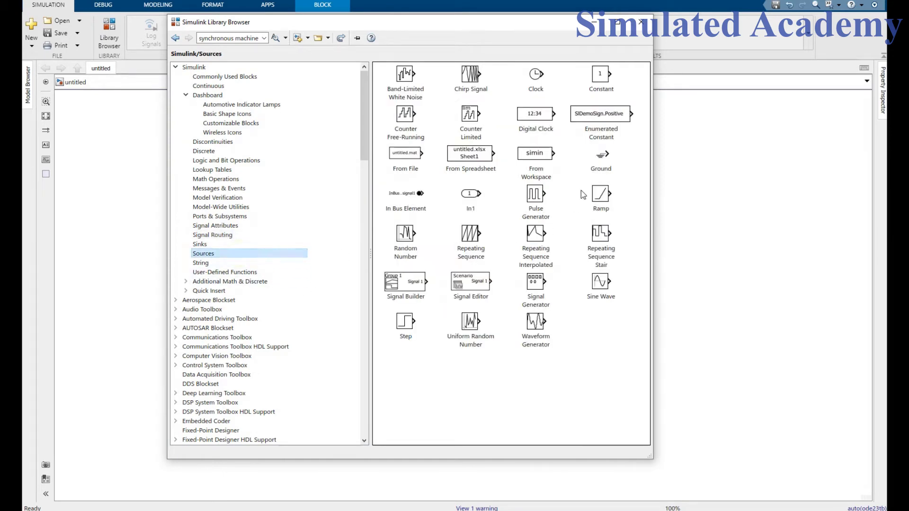
pyautogui.click(601, 195)
pyautogui.rightClick(603, 197)
pyautogui.click(612, 202)
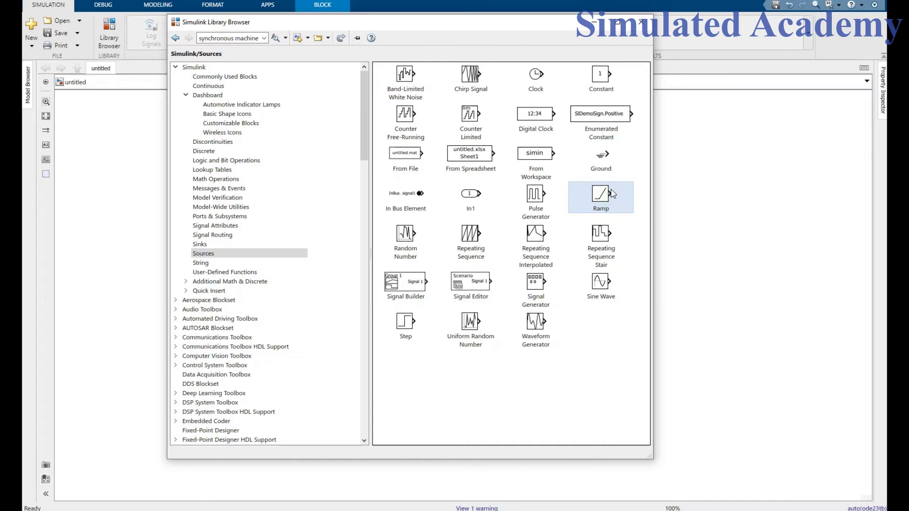
pyautogui.click(602, 86)
pyautogui.rightClick(608, 87)
pyautogui.click(614, 90)
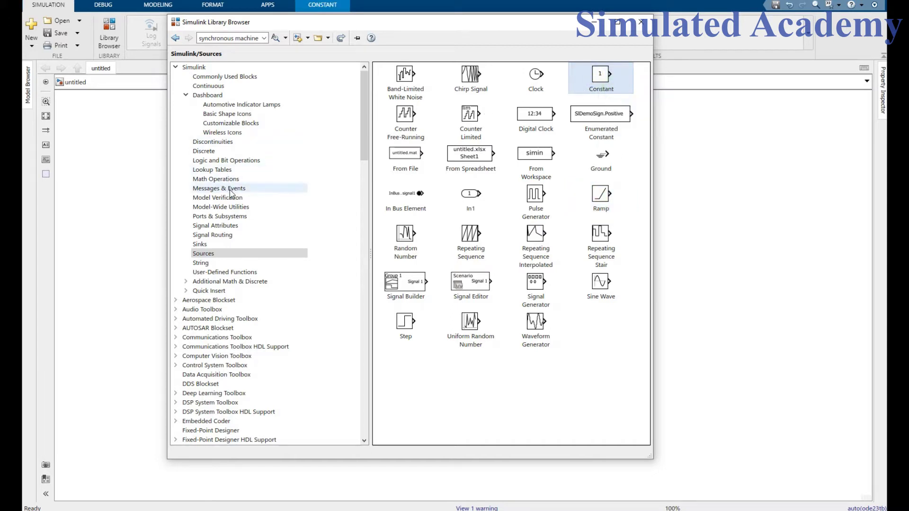
pyautogui.click(226, 77)
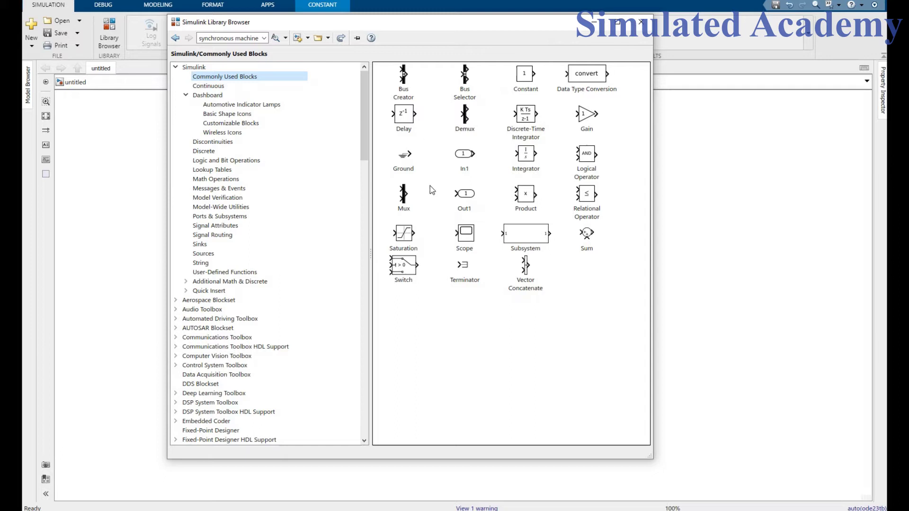
# Step: Add the Scope block from Commonly Used Blocks to the model
pyautogui.click(466, 238)
pyautogui.rightClick(466, 238)
pyautogui.click(492, 237)
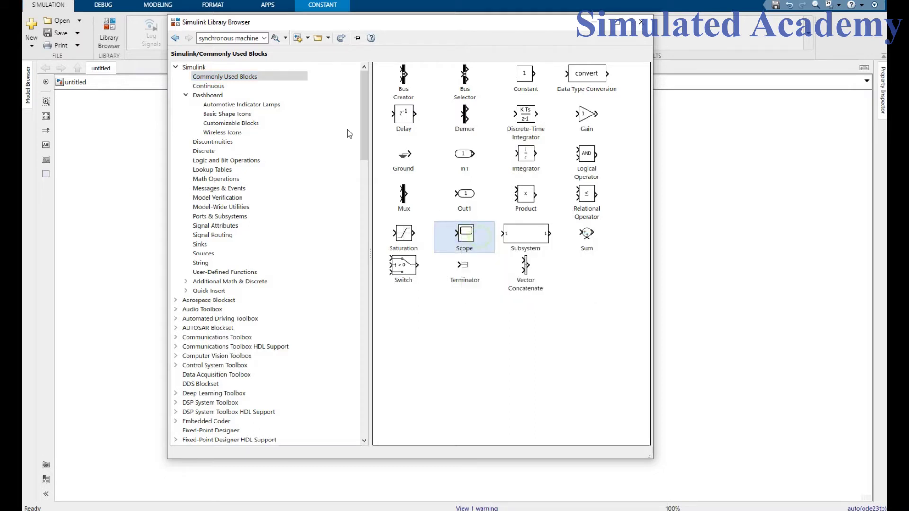
# Step: Search 'voltage measurement' and add the Voltage Measurement block to the model
pyautogui.click(264, 38)
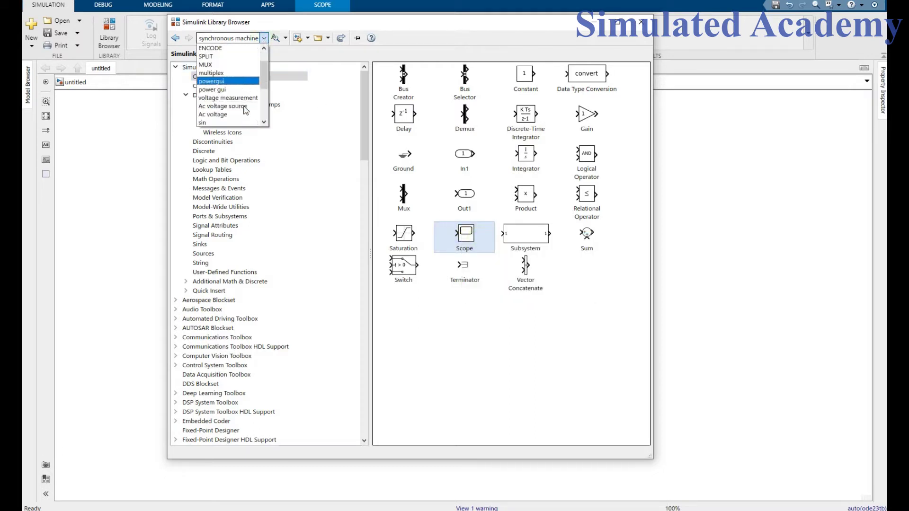
pyautogui.click(236, 73)
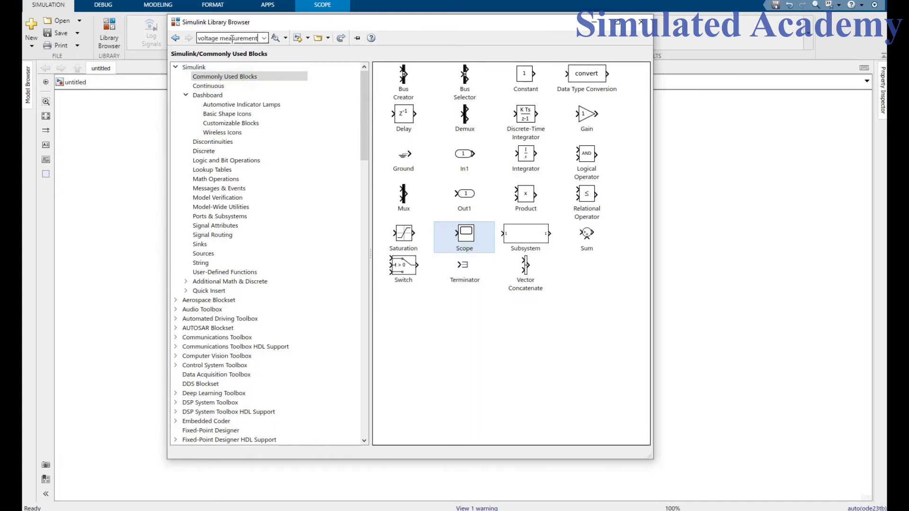
pyautogui.click(276, 38)
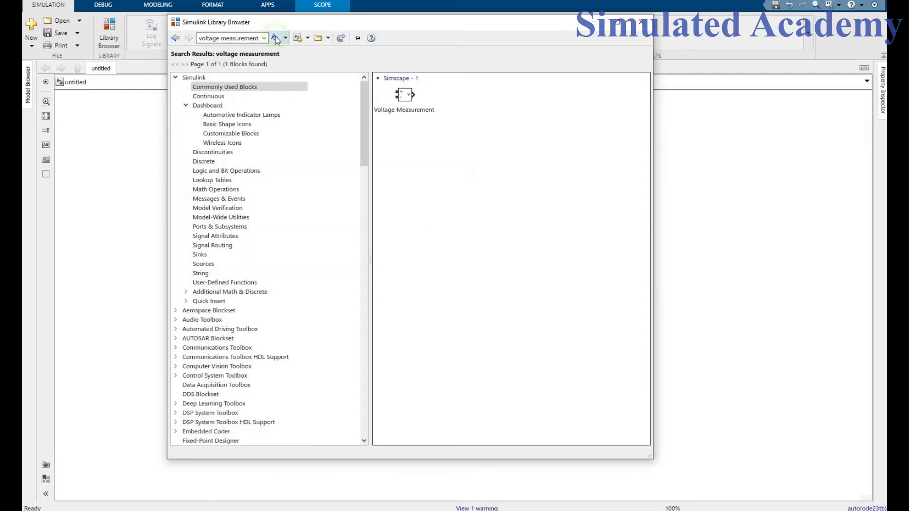
pyautogui.click(404, 98)
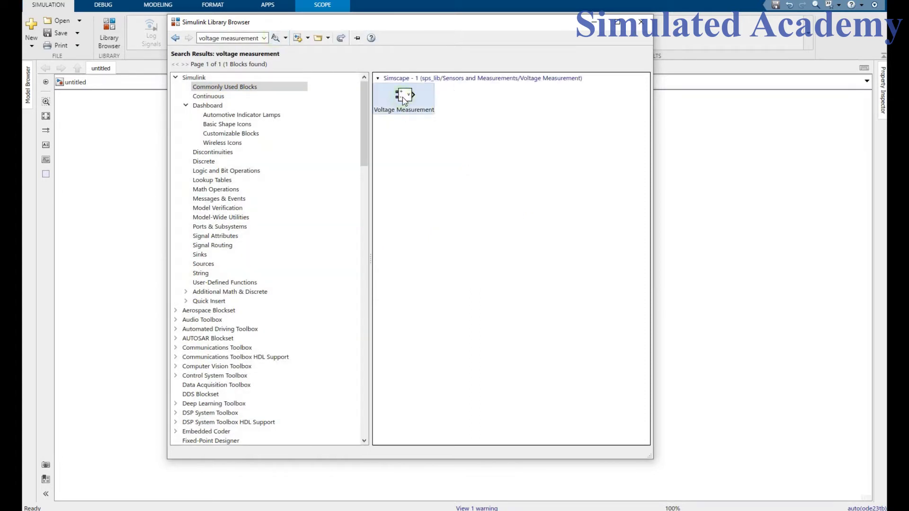
pyautogui.rightClick(403, 99)
pyautogui.click(418, 105)
# Step: Move the Voltage Measurement block and the Scope to the right of the machine
pyautogui.click(594, 22)
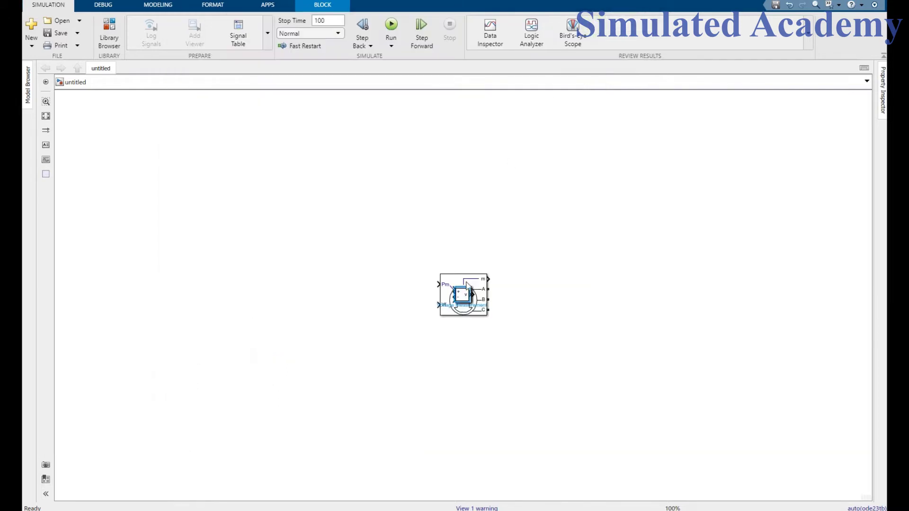
pyautogui.moveTo(464, 292); pyautogui.dragTo(668, 289)
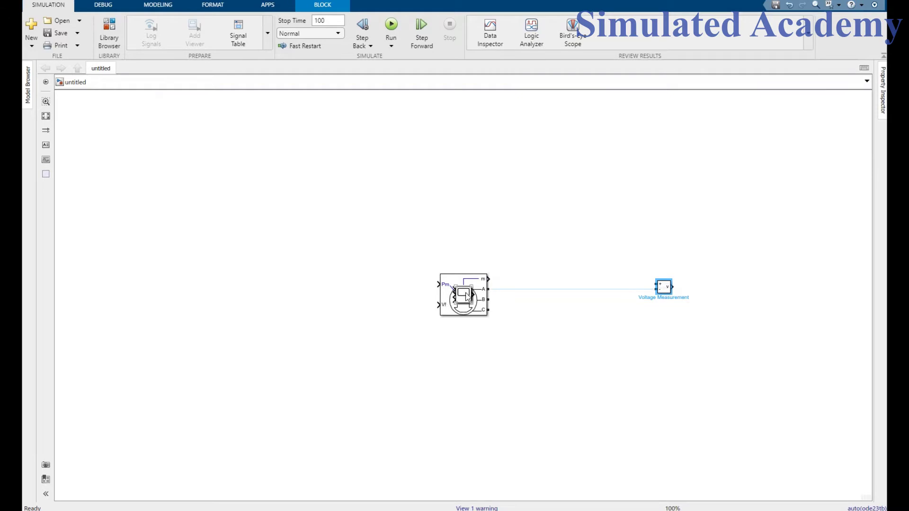
pyautogui.moveTo(466, 297); pyautogui.dragTo(752, 286)
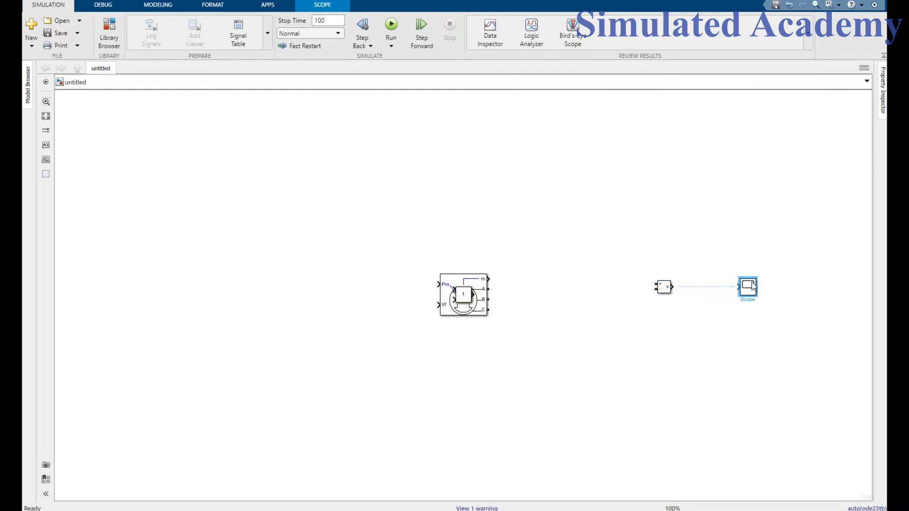
pyautogui.click(709, 286)
pyautogui.hotkey('ctrl', 'v')
# Step: Stack Ramp above Constant on the left, put the Manual Switch between, and align the machine's Pm
pyautogui.moveTo(332, 272); pyautogui.dragTo(249, 252)
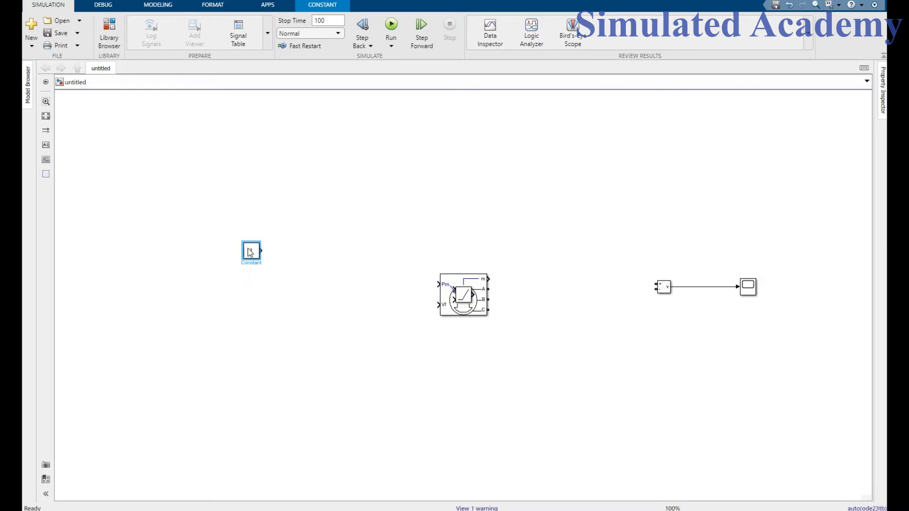
pyautogui.moveTo(458, 302); pyautogui.dragTo(256, 269)
pyautogui.moveTo(255, 231); pyautogui.dragTo(254, 243)
pyautogui.moveTo(457, 297); pyautogui.dragTo(322, 256)
pyautogui.moveTo(459, 295); pyautogui.dragTo(459, 264)
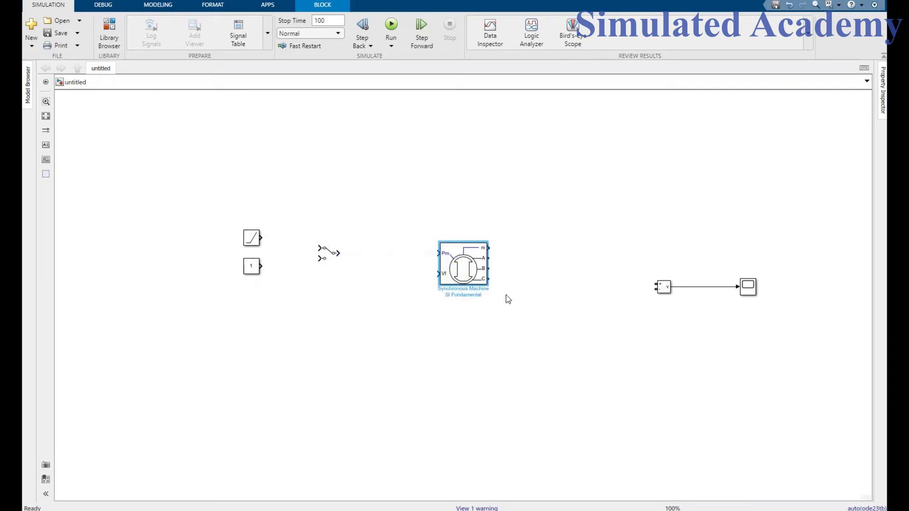
# Step: Search 'RLC' and add a Series RLC Branch block beside the synchronous machine
pyautogui.click(108, 28)
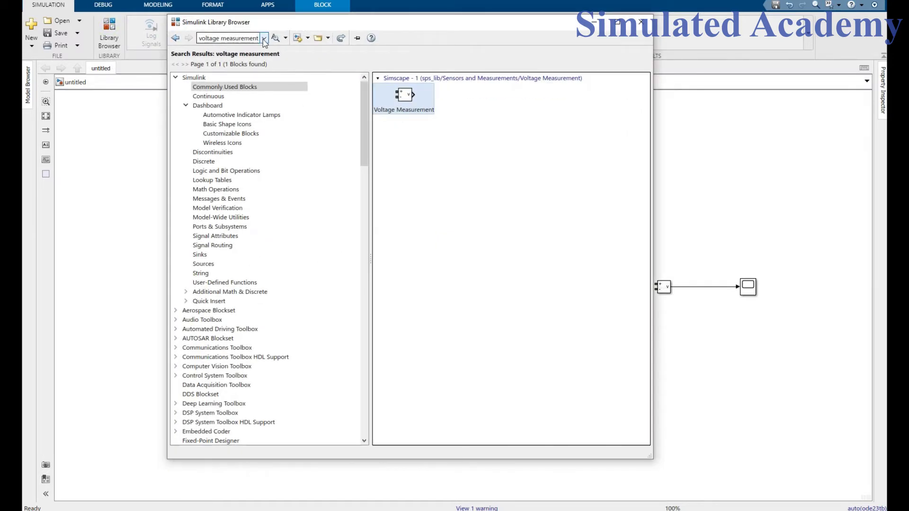
pyautogui.click(264, 39)
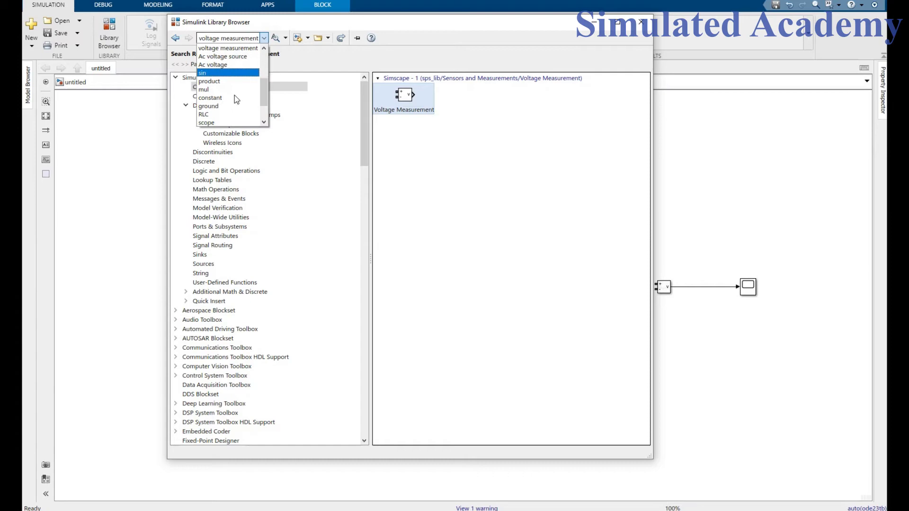
pyautogui.click(230, 81)
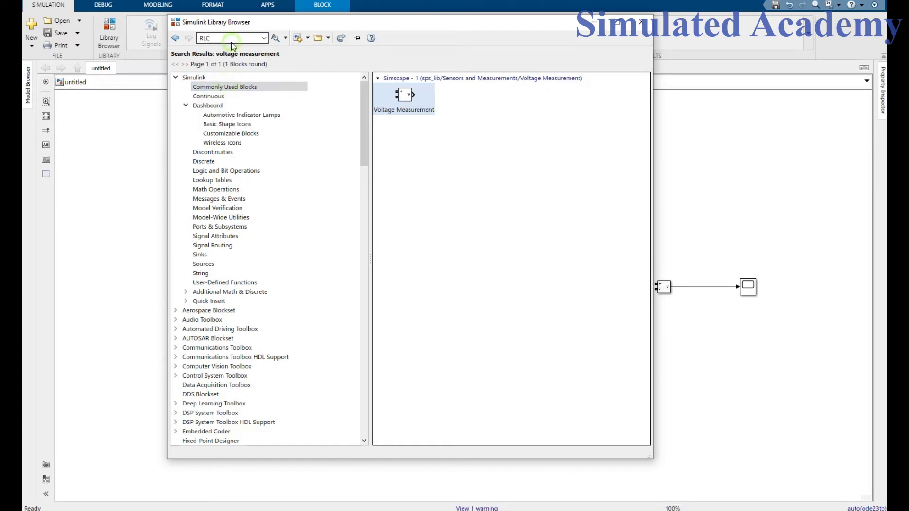
pyautogui.click(231, 38)
pyautogui.press('Return')
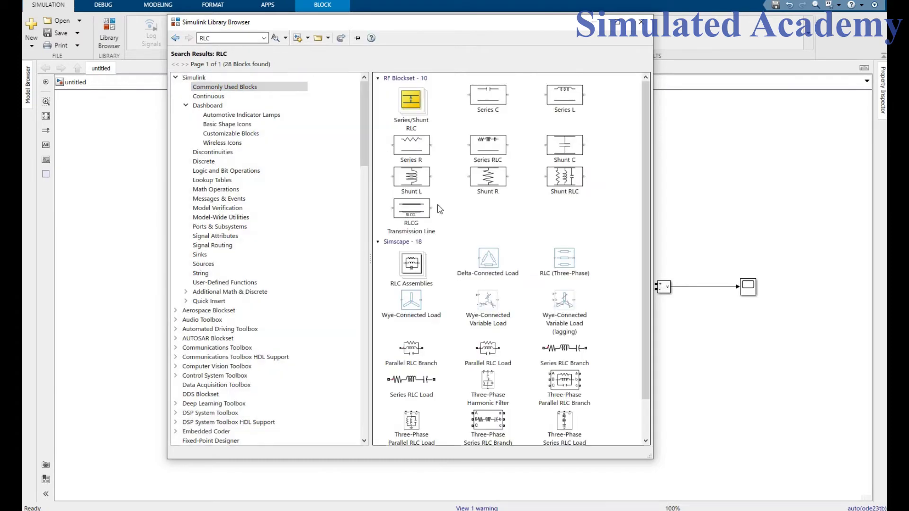
pyautogui.click(563, 348)
pyautogui.rightClick(568, 347)
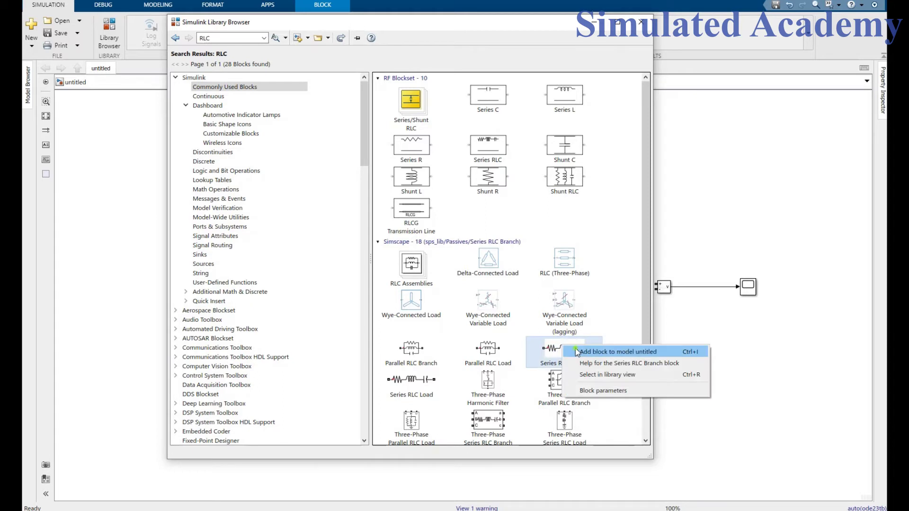
pyautogui.click(588, 351)
pyautogui.click(686, 43)
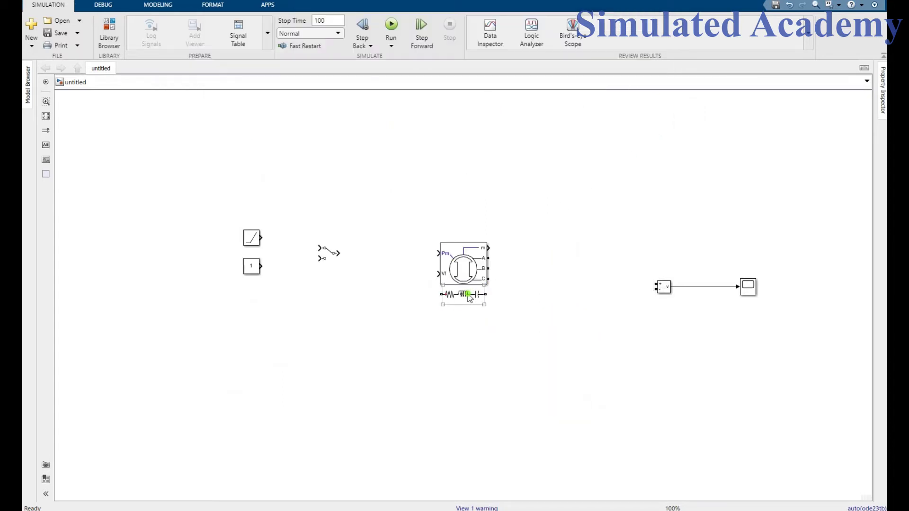
pyautogui.moveTo(468, 297); pyautogui.dragTo(569, 253)
# Step: Set the Series RLC Branch type to R, then move the machine closer to the switch
pyautogui.doubleClick(569, 252)
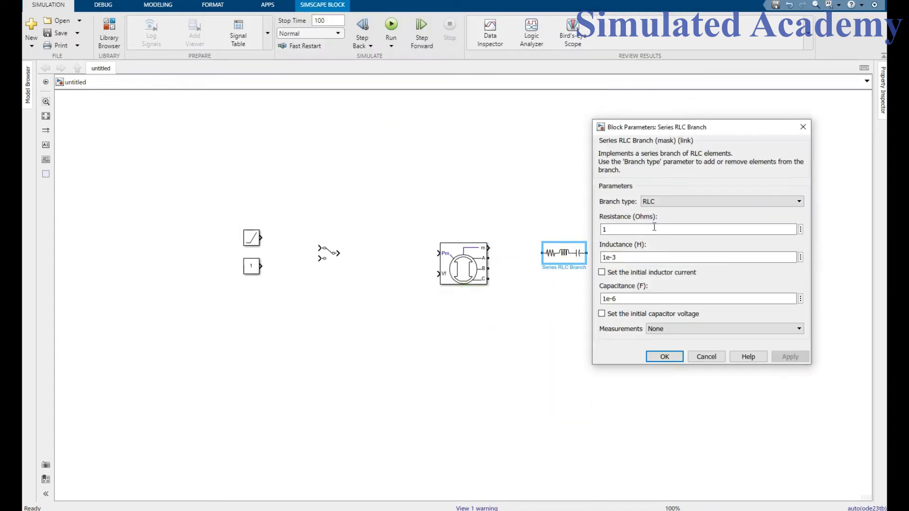
pyautogui.click(675, 203)
pyautogui.click(675, 223)
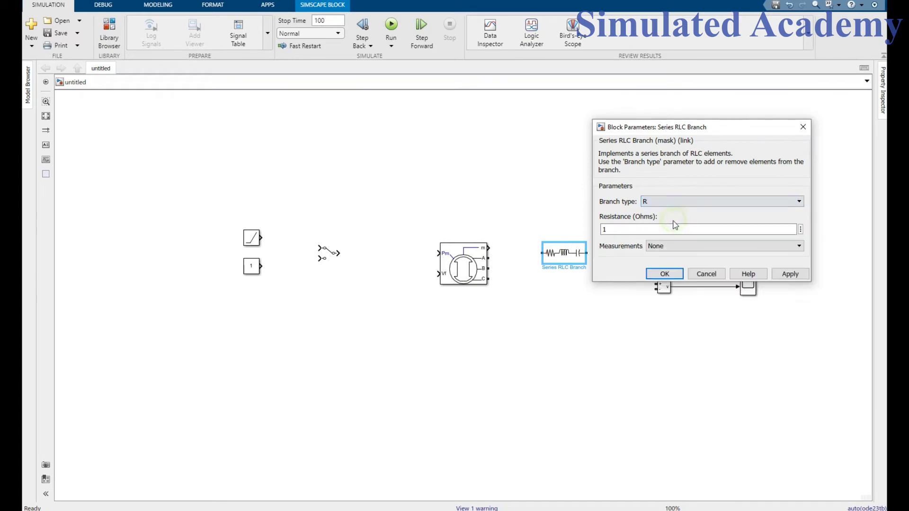
pyautogui.click(665, 274)
pyautogui.click(598, 287)
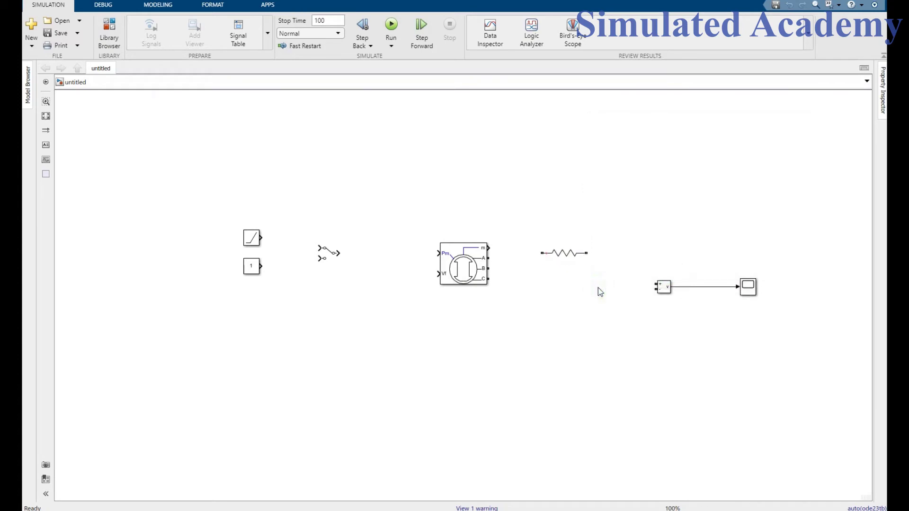
pyautogui.moveTo(468, 269); pyautogui.dragTo(432, 269)
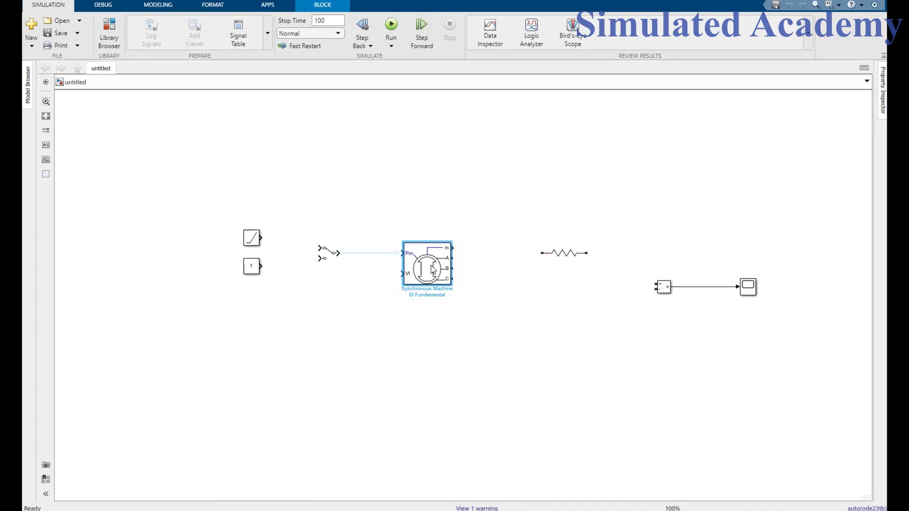
# Step: Copy the Ramp, Constant and Manual Switch group and paste the duplicate below the originals
pyautogui.click(357, 274)
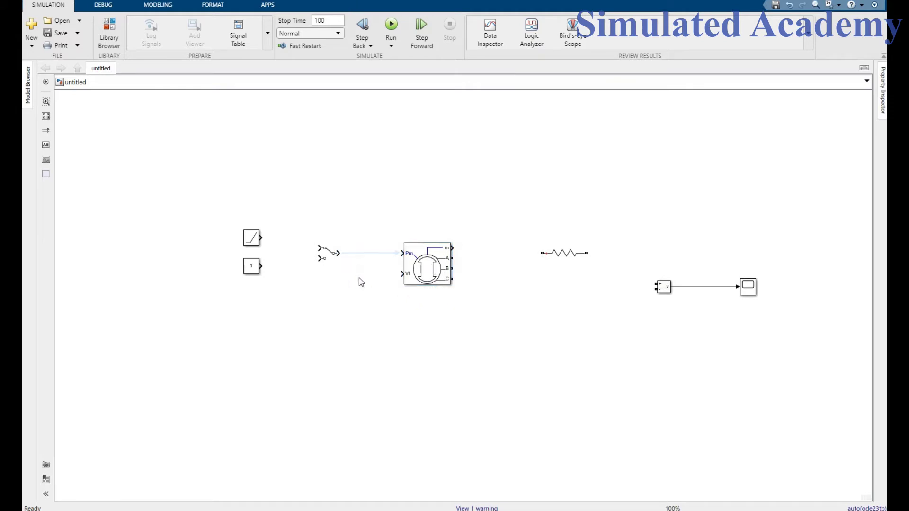
pyautogui.moveTo(359, 278); pyautogui.dragTo(229, 223)
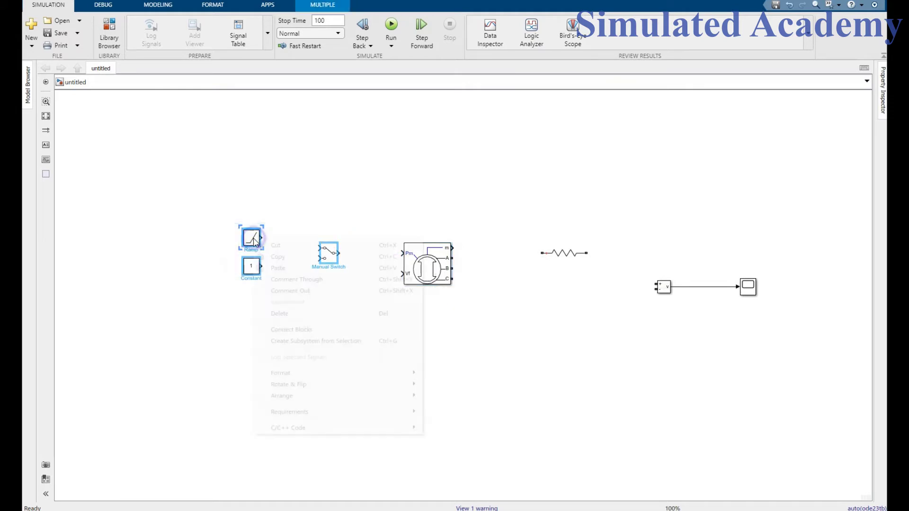
pyautogui.rightClick(254, 238)
pyautogui.click(273, 258)
pyautogui.rightClick(241, 313)
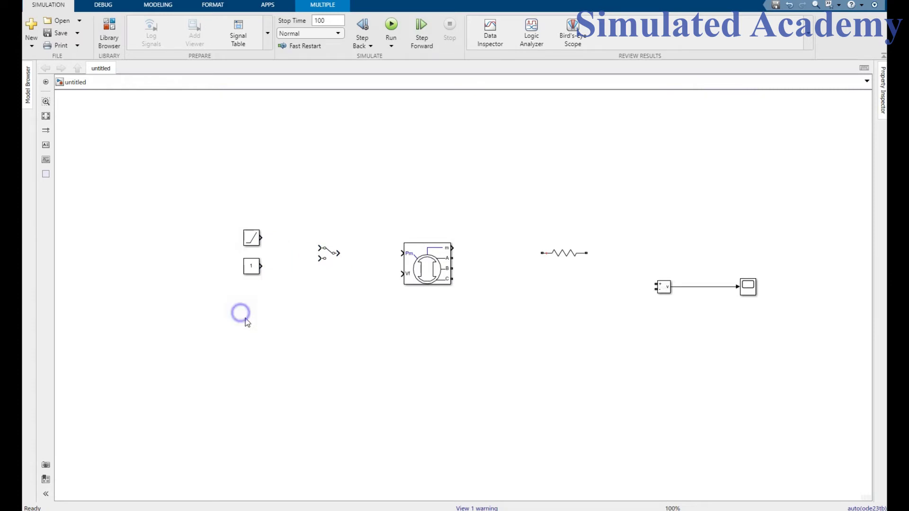
pyautogui.click(272, 221)
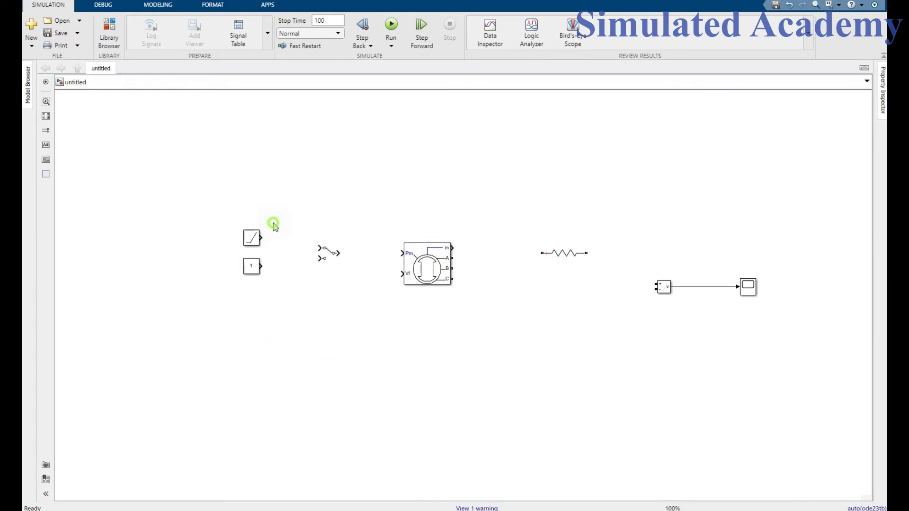
pyautogui.click(304, 289)
pyautogui.moveTo(420, 266); pyautogui.dragTo(433, 282)
pyautogui.click(484, 354)
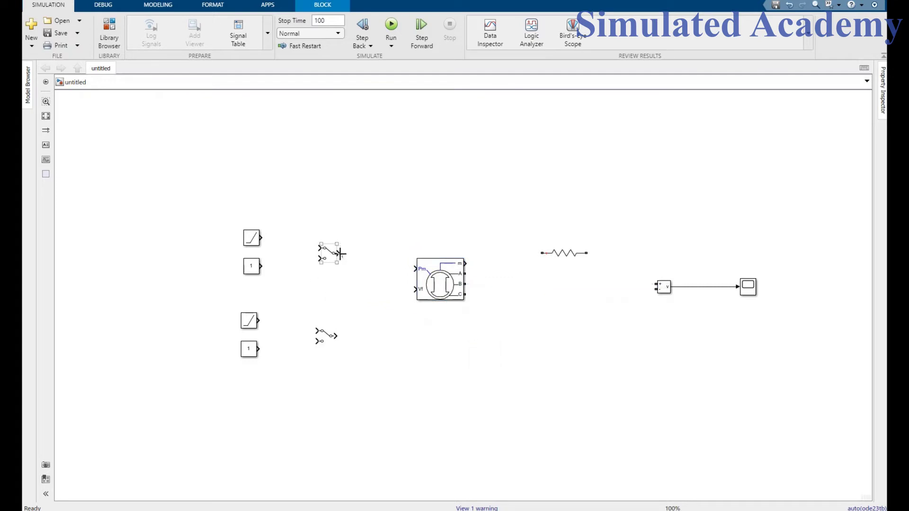
# Step: Wire the switches to the machine's Pm and Vf inputs and each Ramp/Constant to its switch
pyautogui.moveTo(339, 253); pyautogui.dragTo(414, 268)
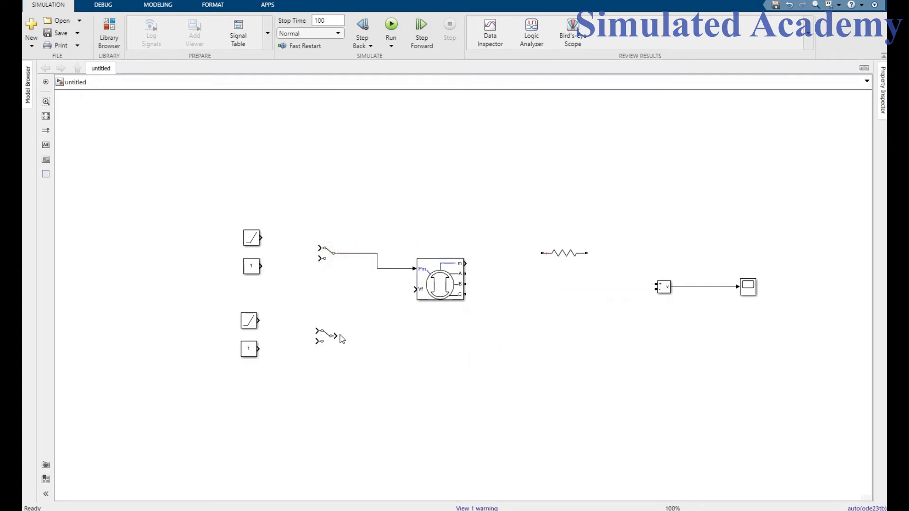
pyautogui.moveTo(340, 335); pyautogui.dragTo(415, 288)
pyautogui.moveTo(322, 259); pyautogui.dragTo(261, 266)
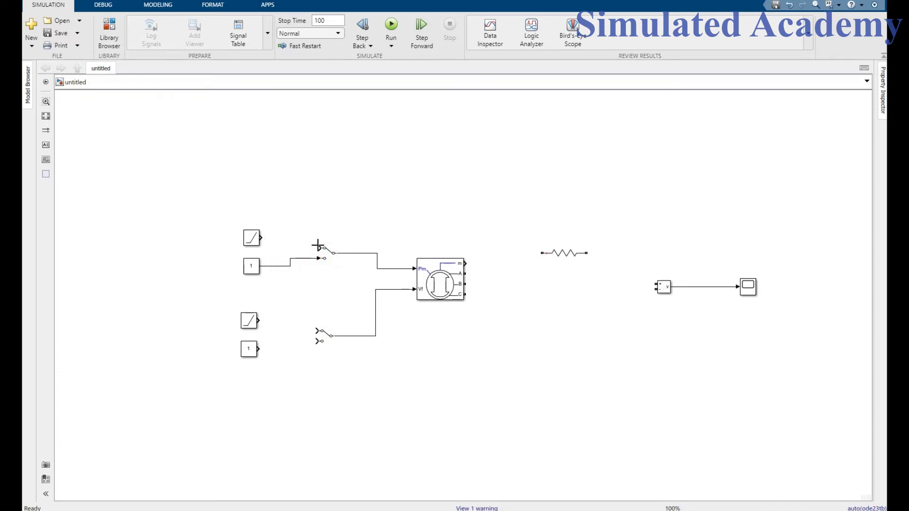
pyautogui.moveTo(318, 245); pyautogui.dragTo(260, 238)
pyautogui.click(333, 341)
pyautogui.click(313, 331)
pyautogui.moveTo(317, 328); pyautogui.dragTo(259, 320)
pyautogui.moveTo(316, 345); pyautogui.dragTo(260, 348)
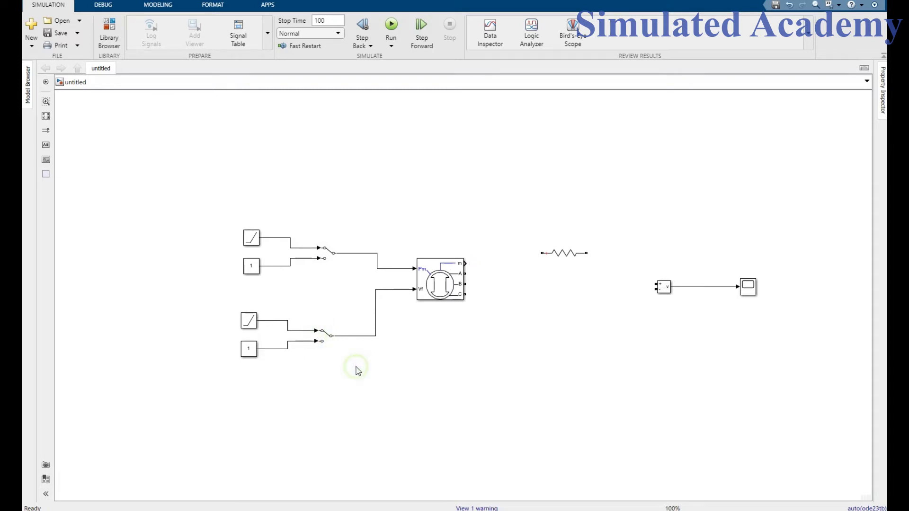
# Step: Rotate the resistor block clockwise so it stands vertical
pyautogui.click(556, 253)
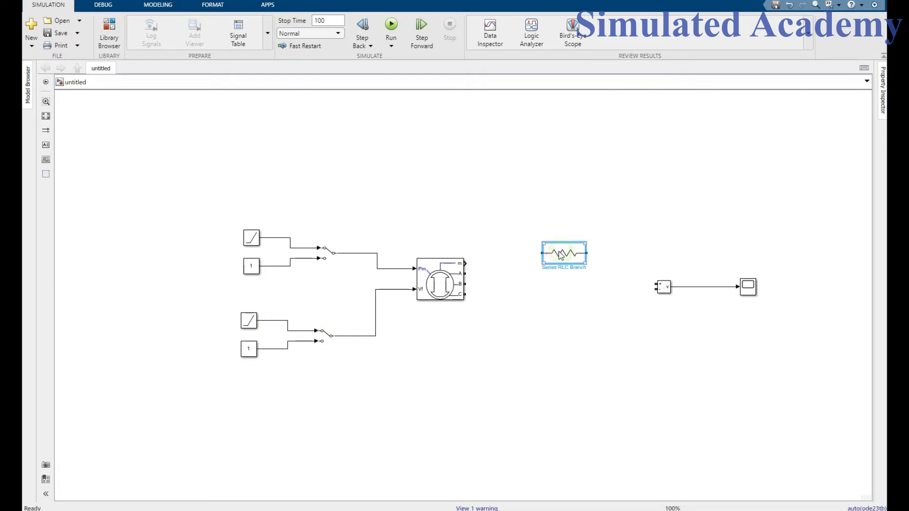
pyautogui.rightClick(560, 254)
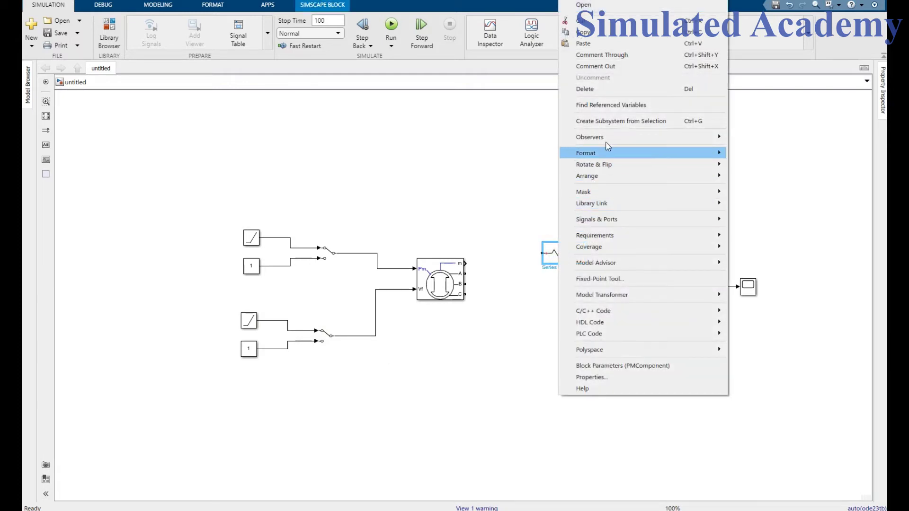
pyautogui.moveTo(608, 163)
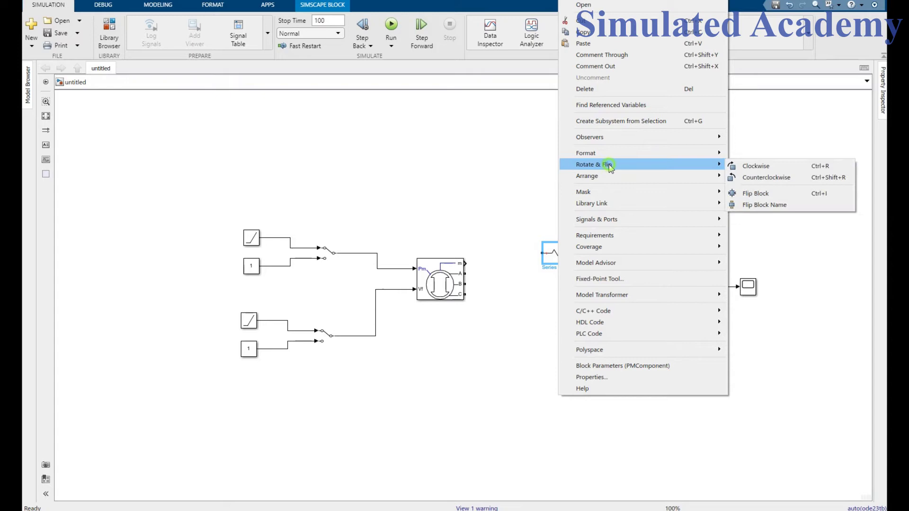
pyautogui.click(747, 165)
pyautogui.click(599, 260)
# Step: Copy the upright resistor and paste two copies onto the canvas
pyautogui.click(564, 251)
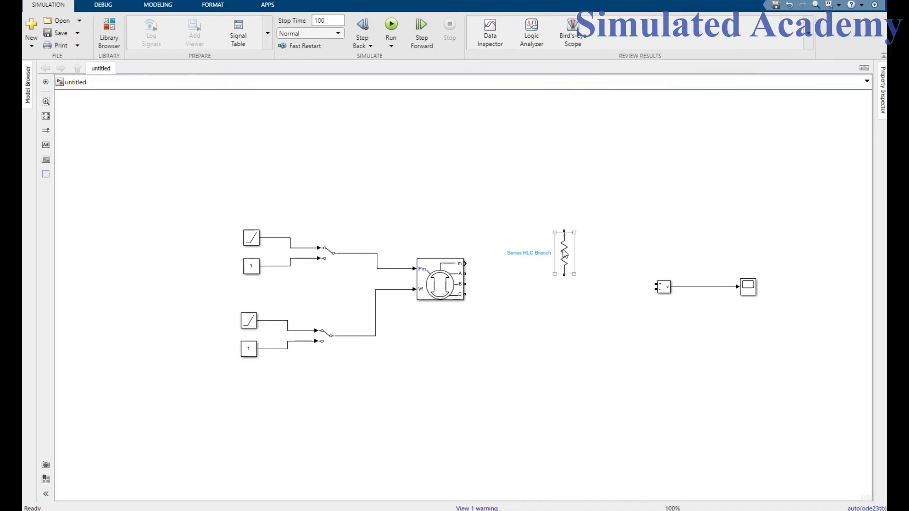
pyautogui.rightClick(562, 247)
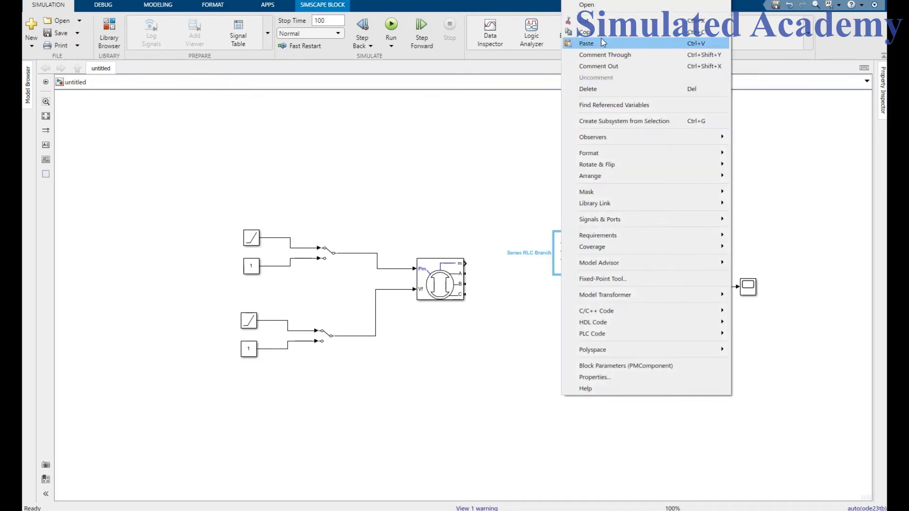
pyautogui.click(584, 32)
pyautogui.rightClick(535, 291)
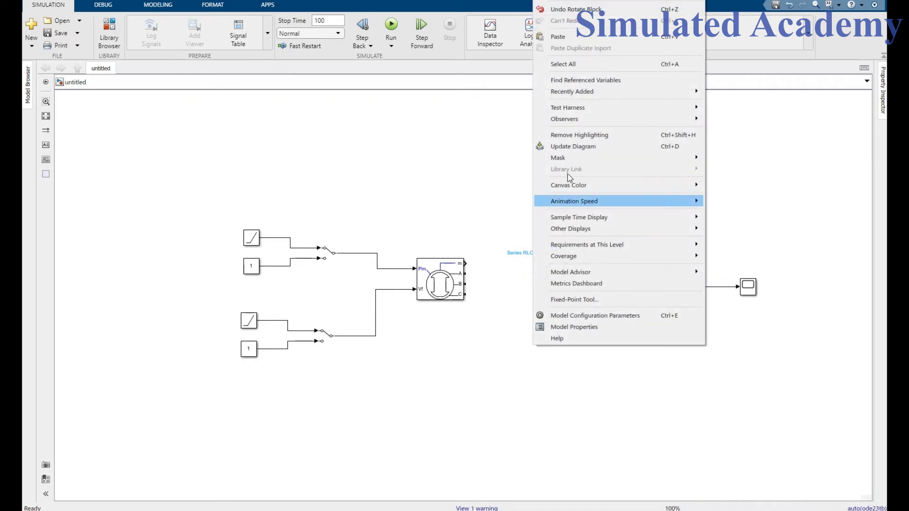
pyautogui.click(558, 37)
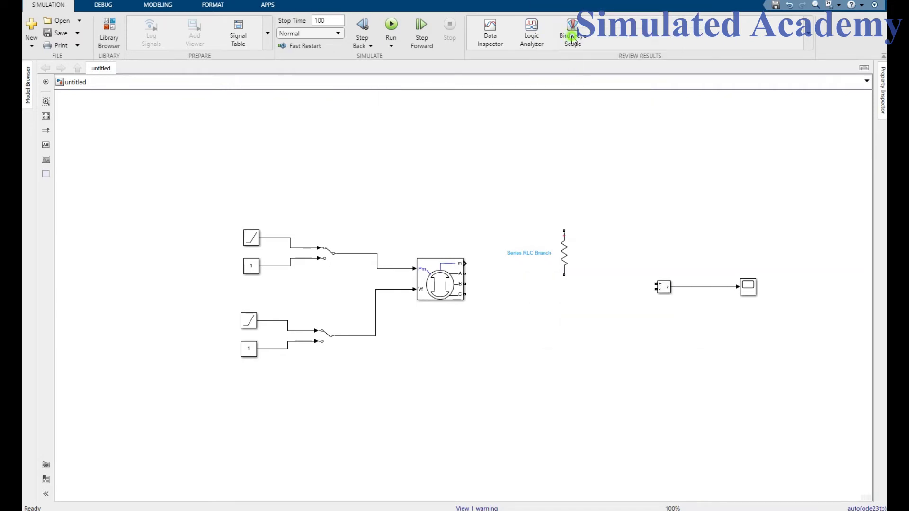
pyautogui.rightClick(571, 295)
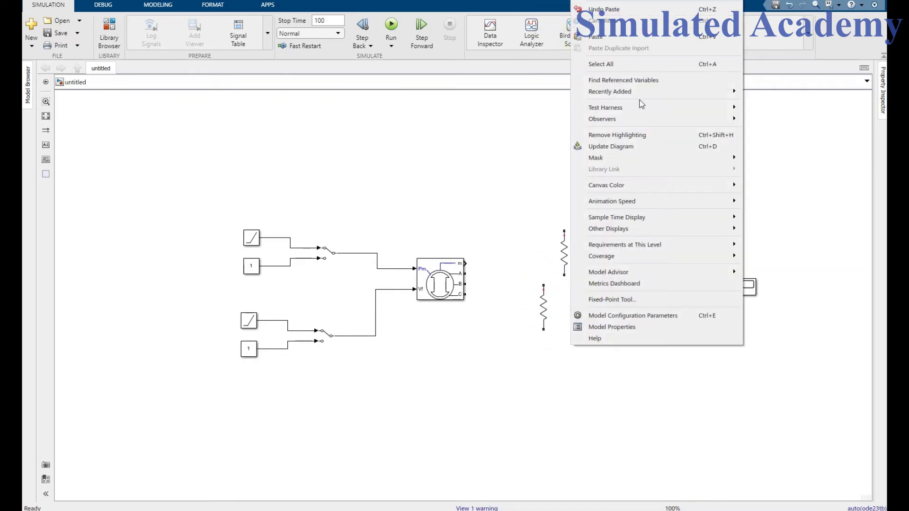
pyautogui.click(617, 37)
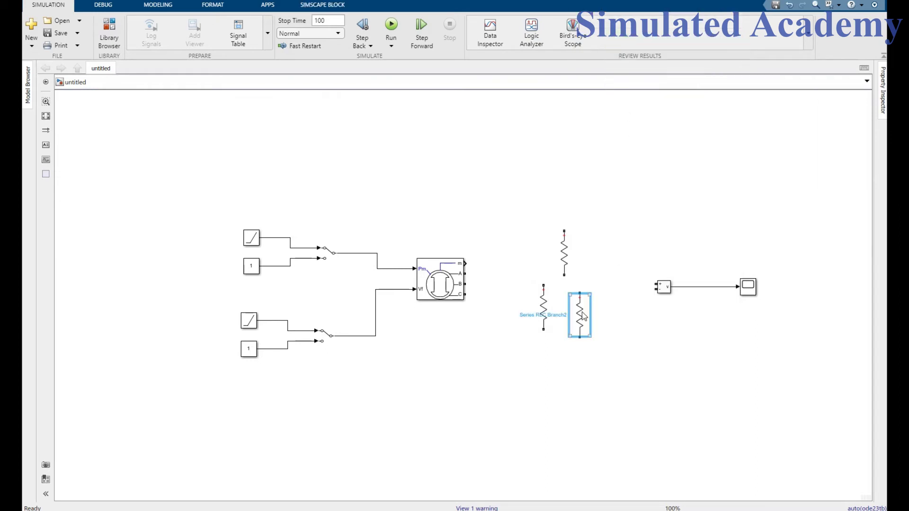
pyautogui.click(598, 359)
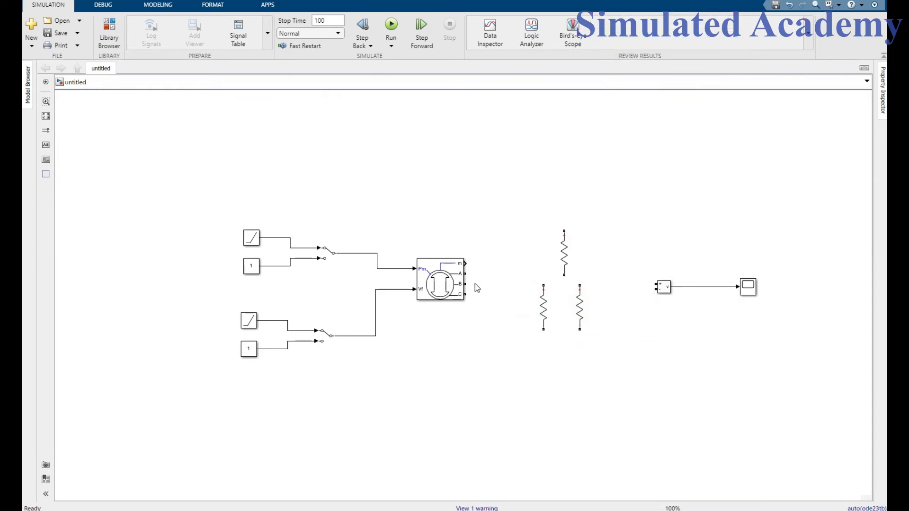
# Step: Wire the machine's A, B and C ports to the three resistors and join their terminals
pyautogui.moveTo(466, 275); pyautogui.dragTo(576, 227)
pyautogui.moveTo(466, 286); pyautogui.dragTo(543, 329)
pyautogui.moveTo(465, 294)
pyautogui.mouseDown()
pyautogui.moveTo(489, 329)
pyautogui.moveTo(574, 349)
pyautogui.moveTo(580, 329)
pyautogui.mouseUp()
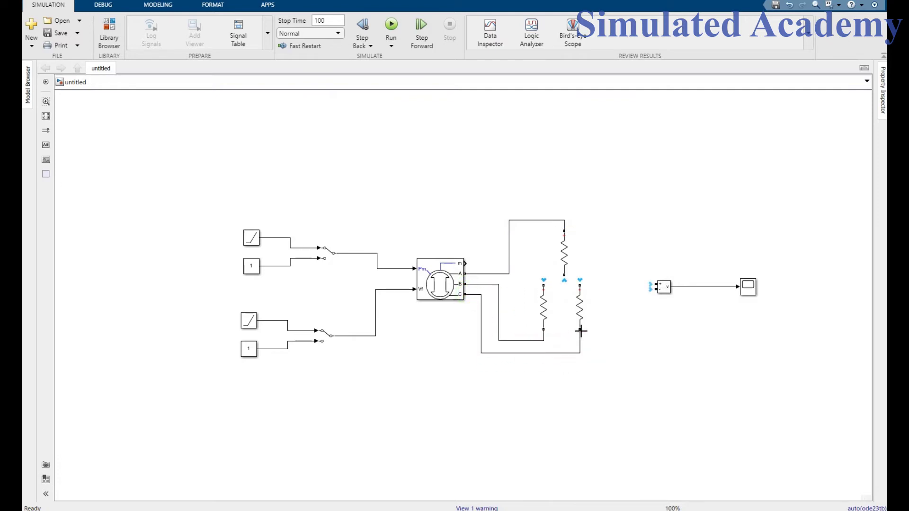
pyautogui.moveTo(543, 285); pyautogui.dragTo(565, 282)
pyautogui.click(564, 296)
# Step: Connect the Voltage Measurement minus and plus inputs across the resistors, and enlarge it and the Scope
pyautogui.moveTo(655, 289); pyautogui.dragTo(575, 279)
pyautogui.moveTo(667, 287)
pyautogui.mouseDown()
pyautogui.moveTo(667, 269)
pyautogui.moveTo(650, 253)
pyautogui.moveTo(565, 220)
pyautogui.mouseUp()
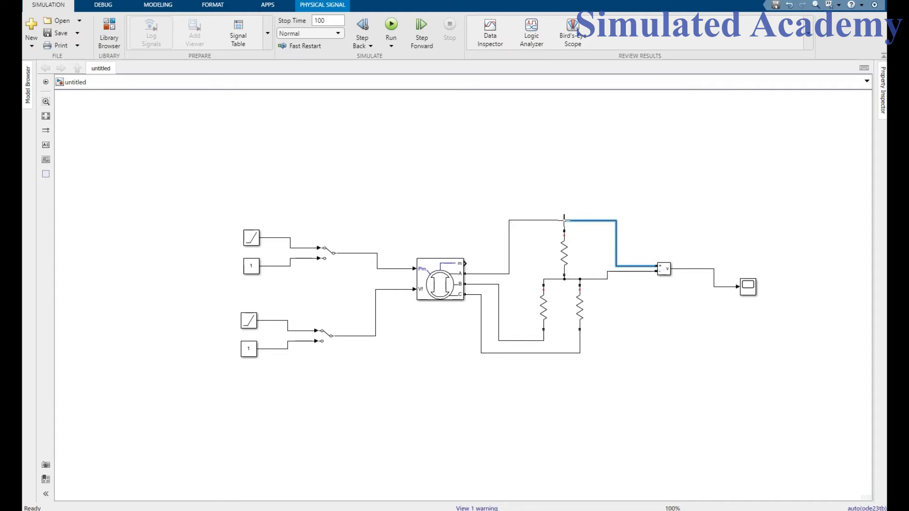
pyautogui.click(601, 251)
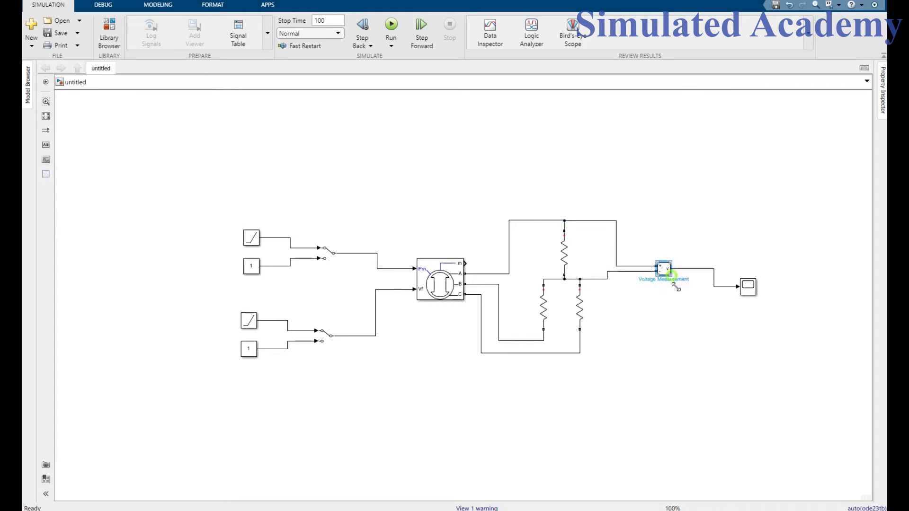
pyautogui.moveTo(676, 287); pyautogui.dragTo(682, 283)
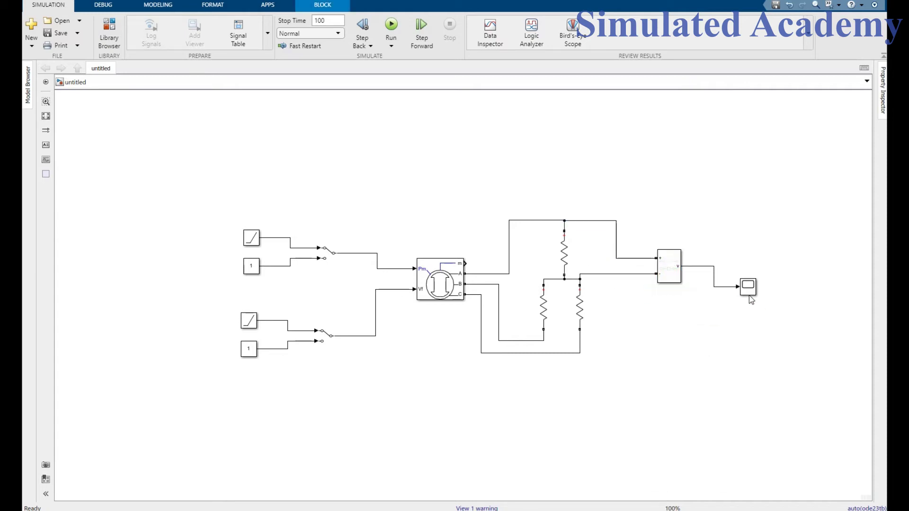
pyautogui.moveTo(749, 297); pyautogui.dragTo(759, 269)
pyautogui.click(756, 272)
# Step: Set the upper Constant block's value to 10
pyautogui.click(704, 334)
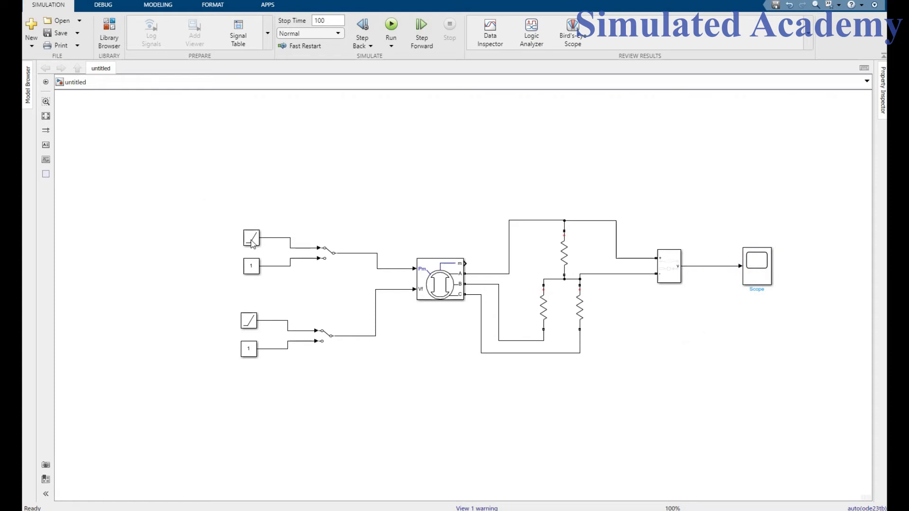
pyautogui.doubleClick(251, 265)
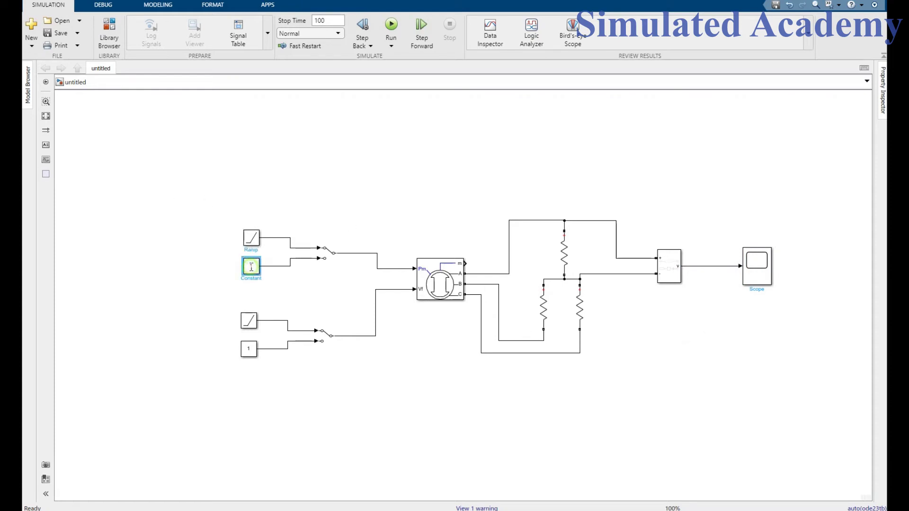
pyautogui.write('10')
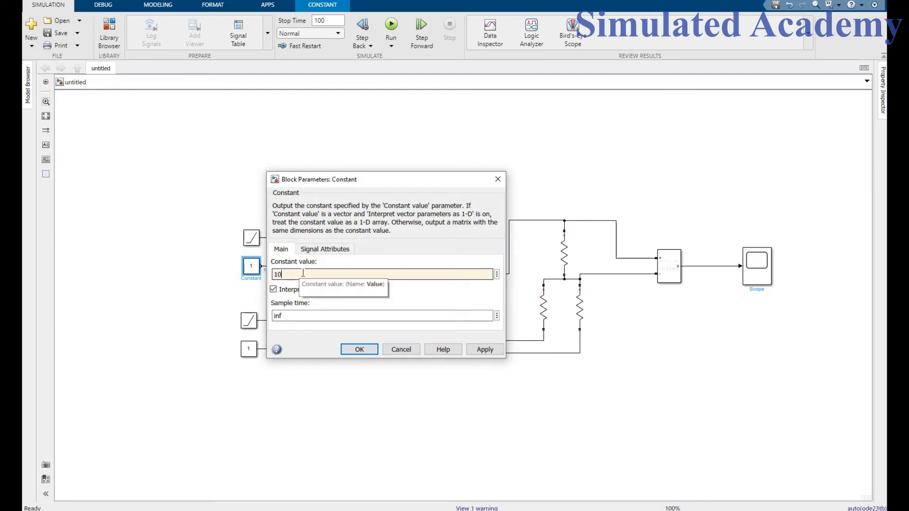
pyautogui.click(358, 352)
# Step: Set the lower Constant1 block's value to 230
pyautogui.click(248, 353)
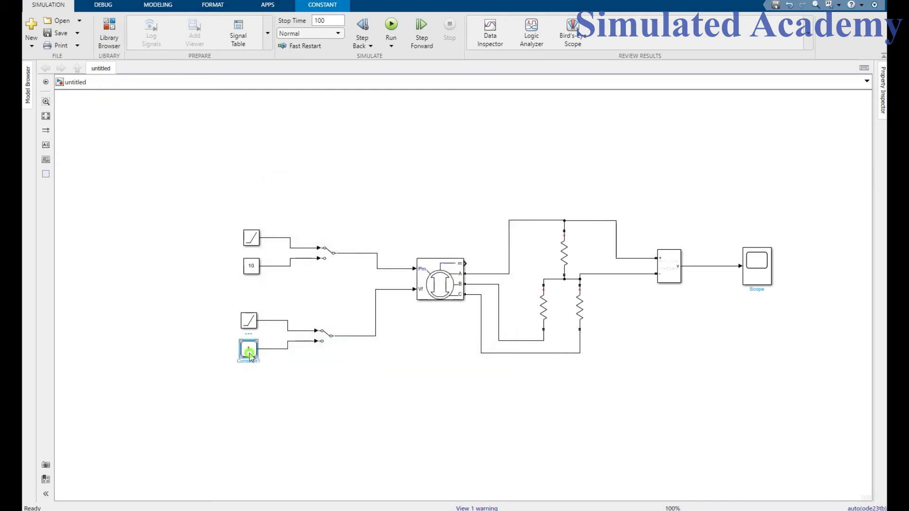
pyautogui.doubleClick(249, 354)
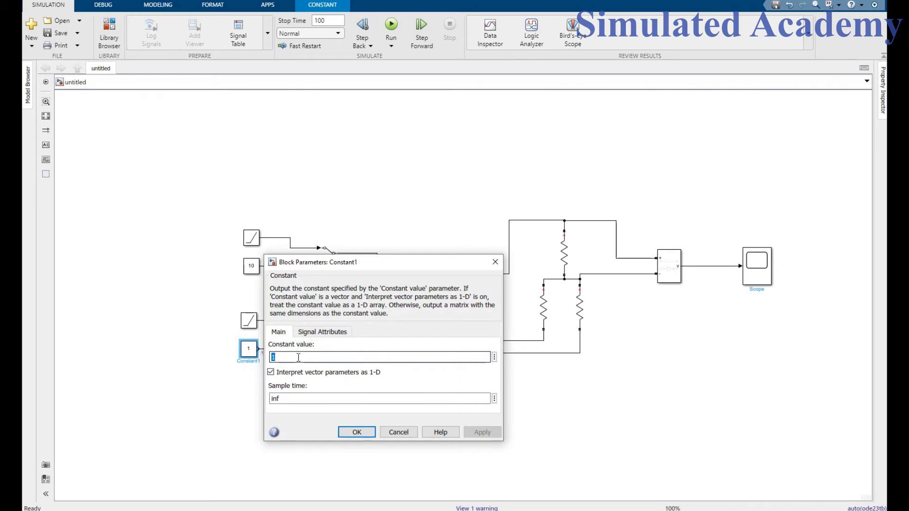
pyautogui.write('230')
pyautogui.click(356, 432)
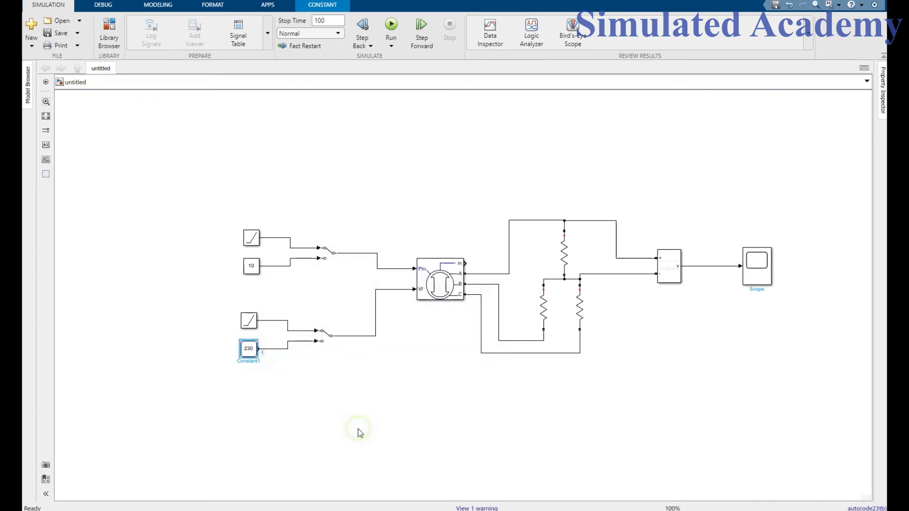
# Step: In the Synchronous Machine SI Fundamental parameters, choose Speed w as the mechanical input
pyautogui.click(436, 277)
pyautogui.doubleClick(437, 277)
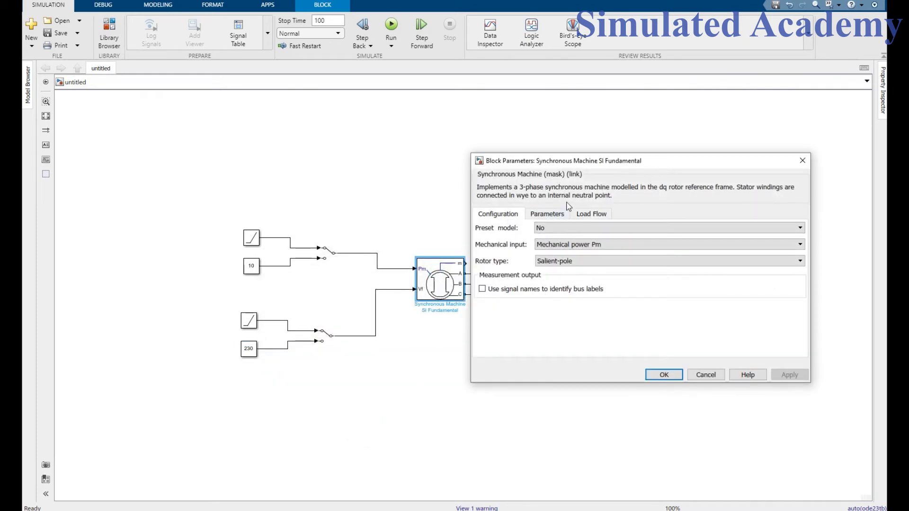
pyautogui.click(565, 244)
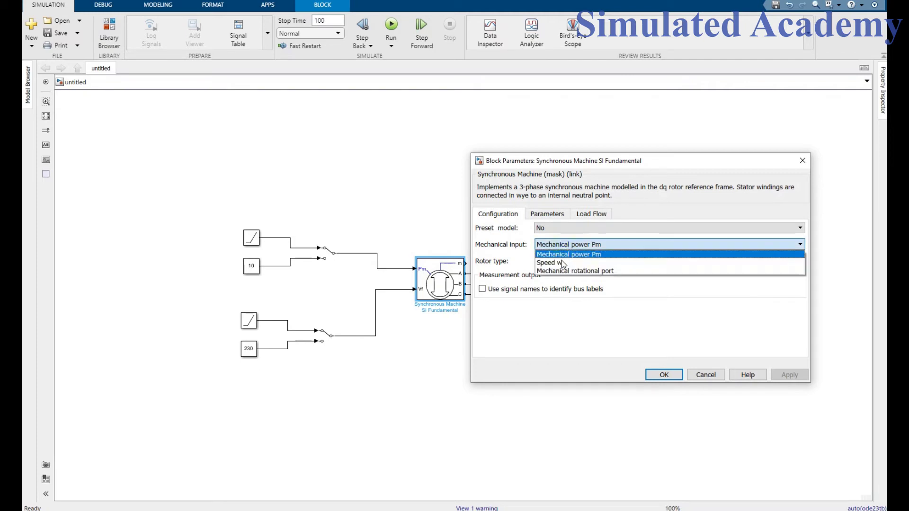
pyautogui.click(562, 263)
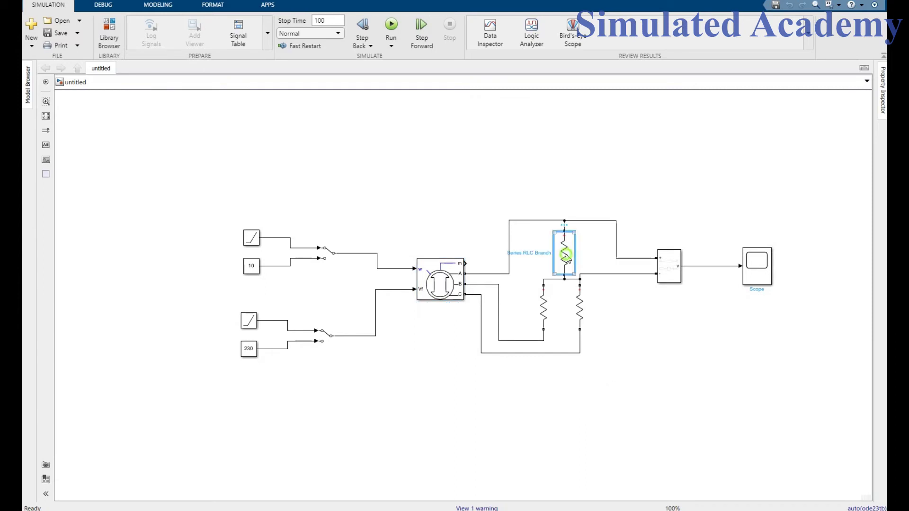
# Step: Set the top and right Series RLC Branch resistances to 100 ohms
pyautogui.doubleClick(566, 256)
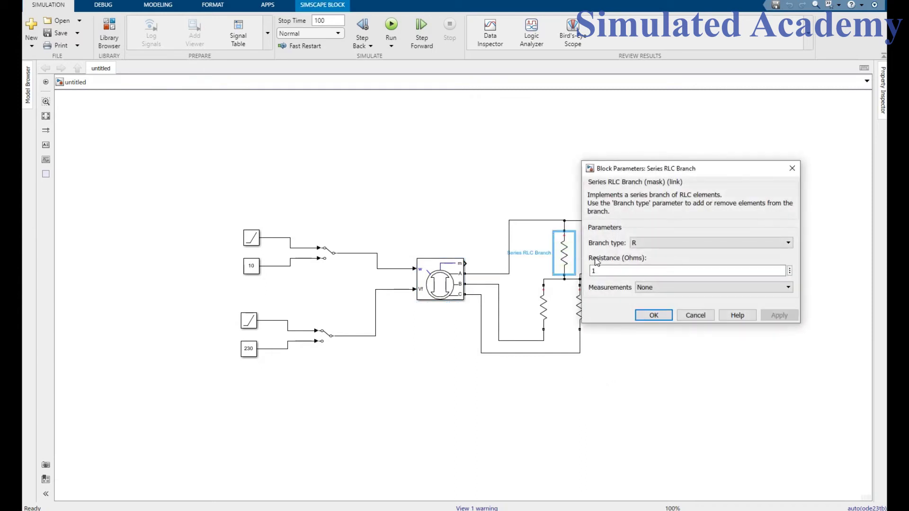
pyautogui.click(609, 269)
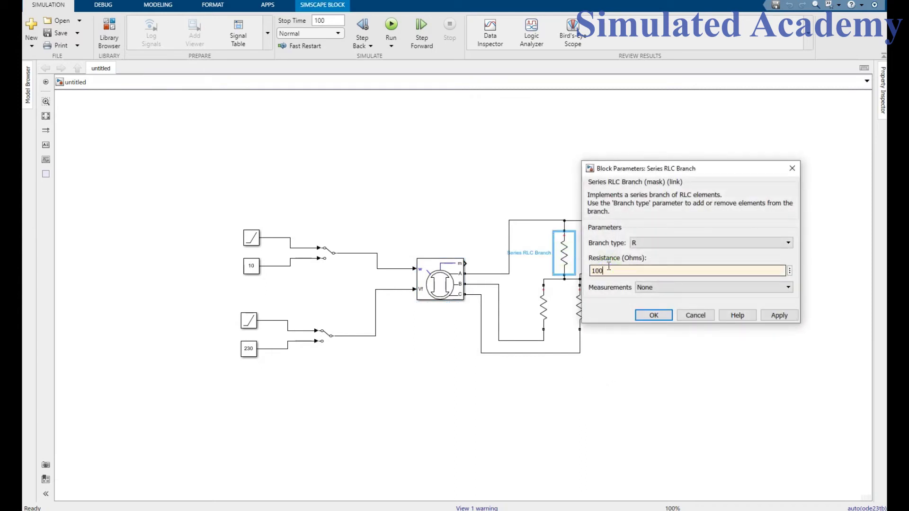
pyautogui.write('00')
pyautogui.click(653, 315)
pyautogui.click(580, 311)
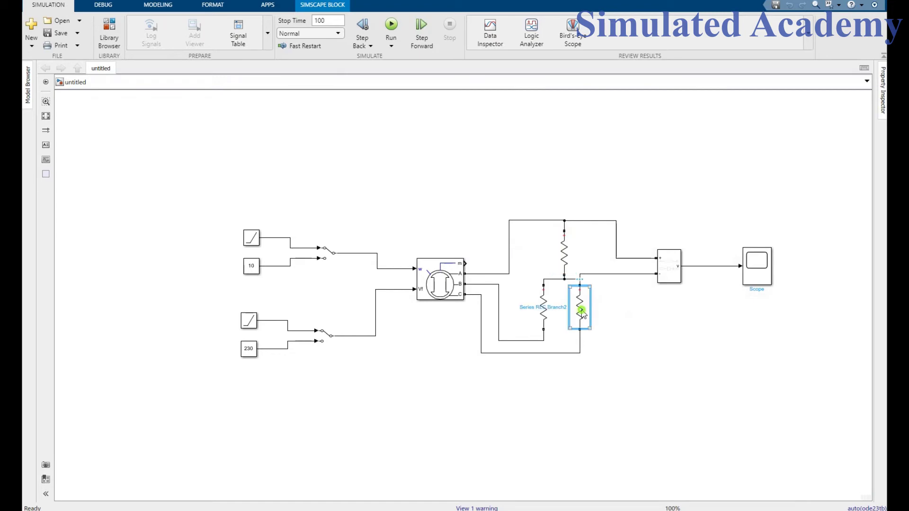
pyautogui.doubleClick(580, 310)
pyautogui.doubleClick(616, 325)
pyautogui.write('100')
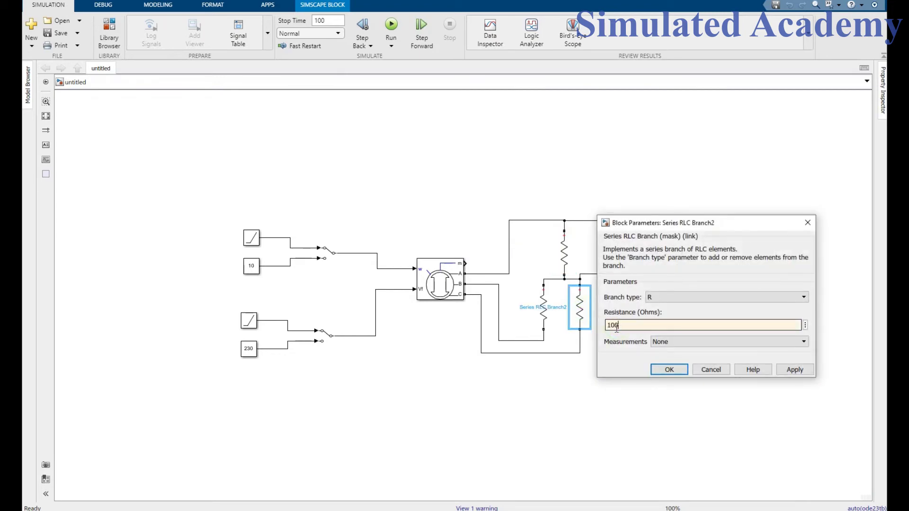
pyautogui.click(669, 369)
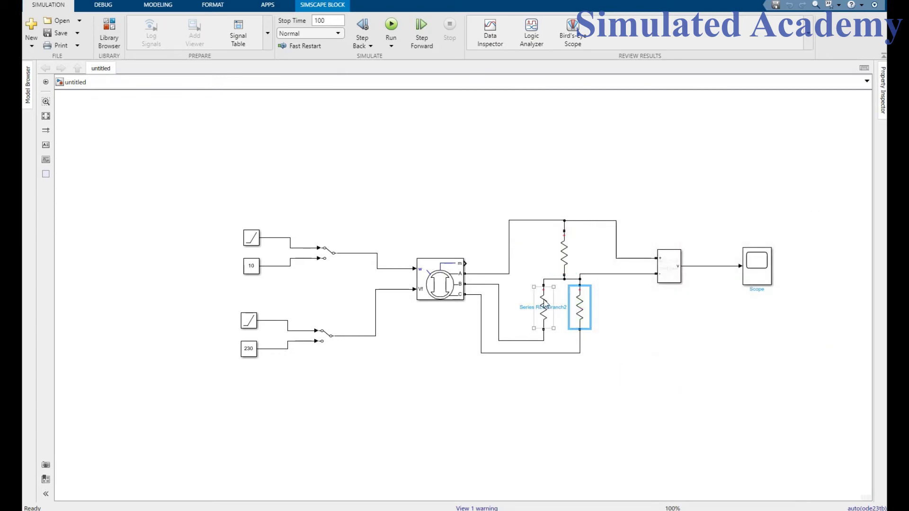
# Step: Set the left Series RLC Branch1 resistance to 50 ohms
pyautogui.click(542, 300)
pyautogui.doubleClick(542, 300)
pyautogui.doubleClick(595, 323)
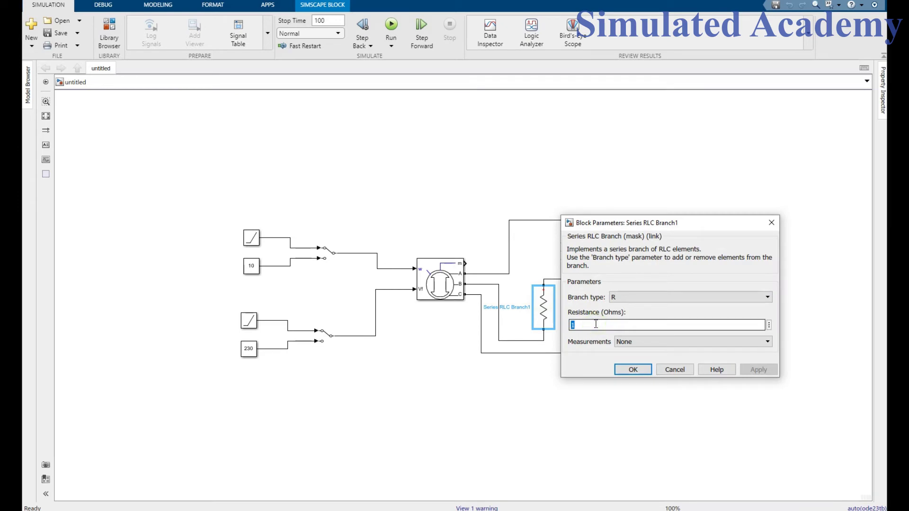
pyautogui.write('50')
pyautogui.click(631, 370)
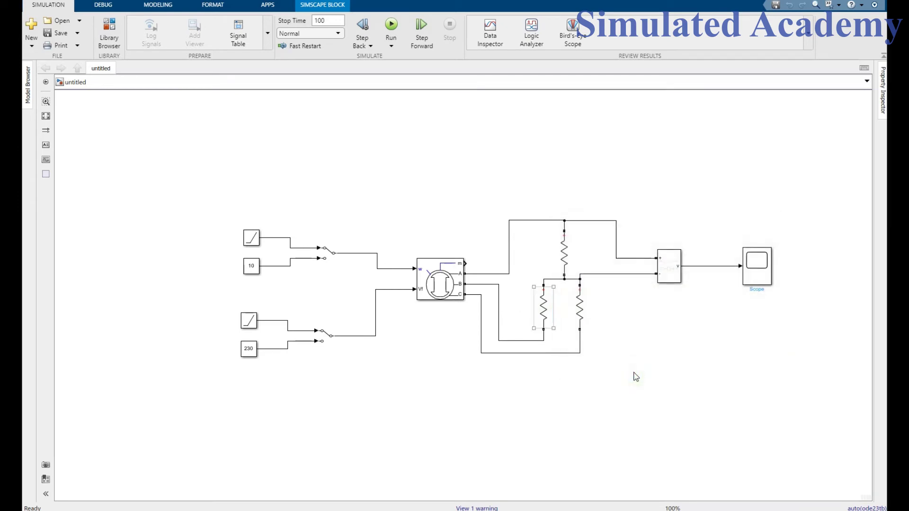
# Step: Select all blocks and set Format > Show Block Name to On so every name appears
pyautogui.click(635, 377)
pyautogui.moveTo(827, 439); pyautogui.dragTo(218, 207)
pyautogui.rightClick(250, 236)
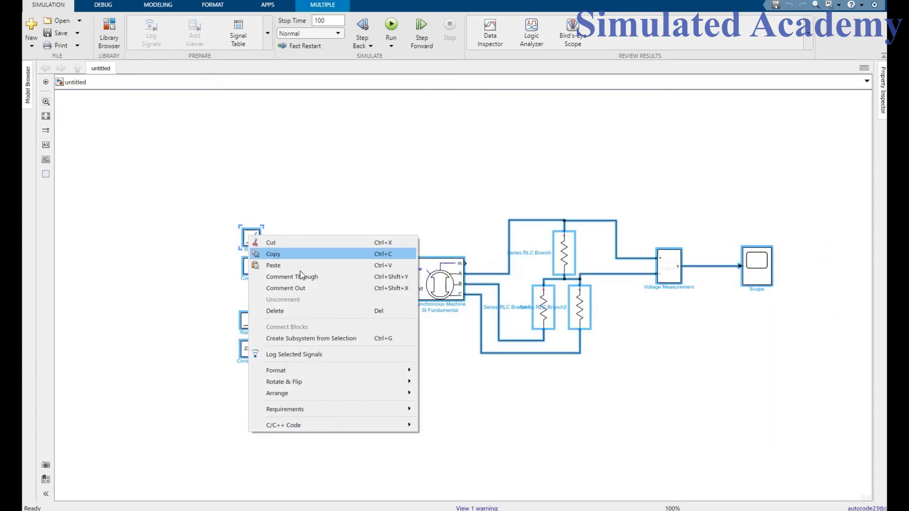
pyautogui.moveTo(385, 371)
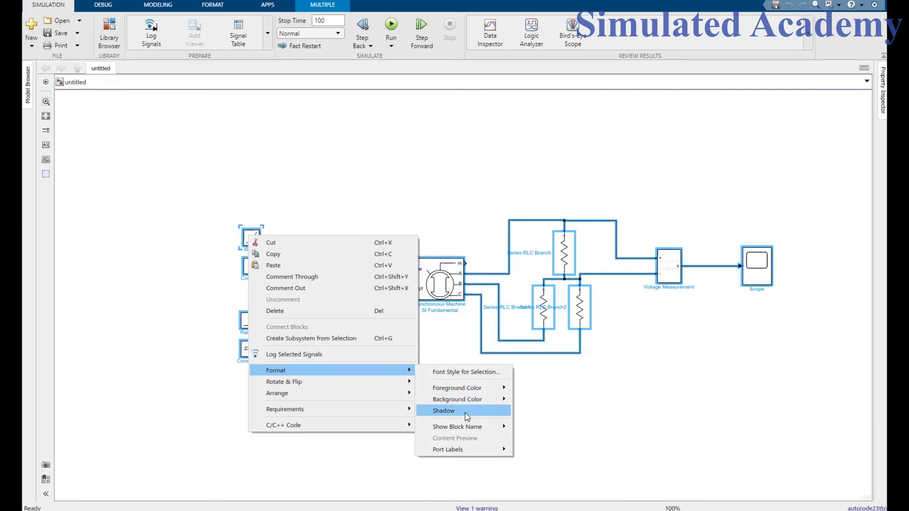
pyautogui.moveTo(487, 428)
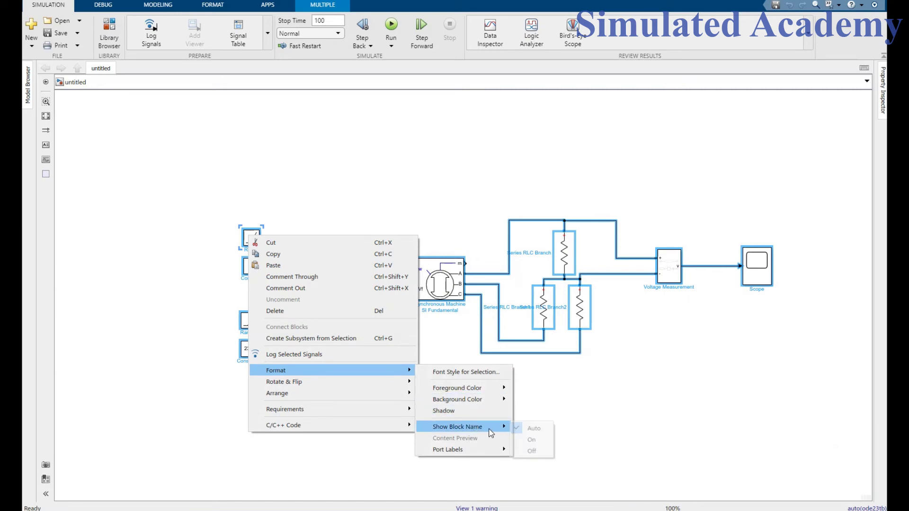
pyautogui.click(530, 440)
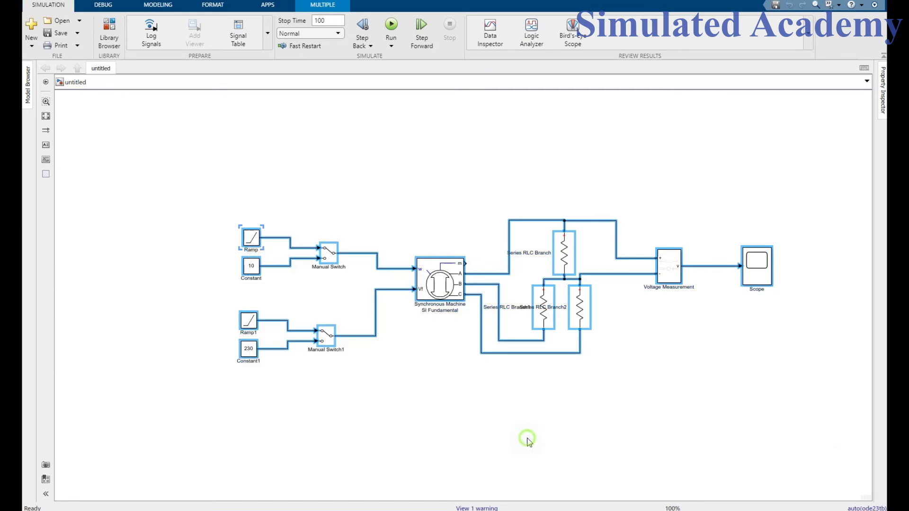
pyautogui.click(532, 389)
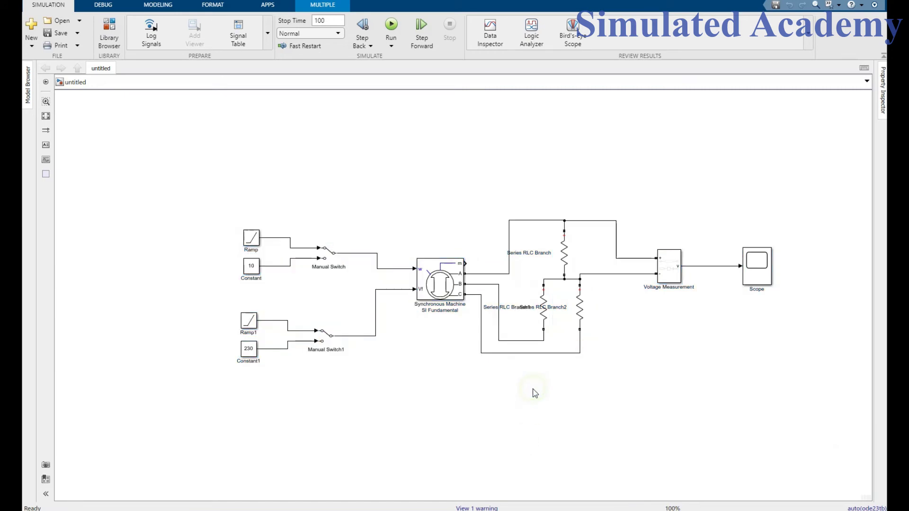
# Step: Find powergui in the Library Browser and place it on the canvas above the circuit
pyautogui.click(114, 32)
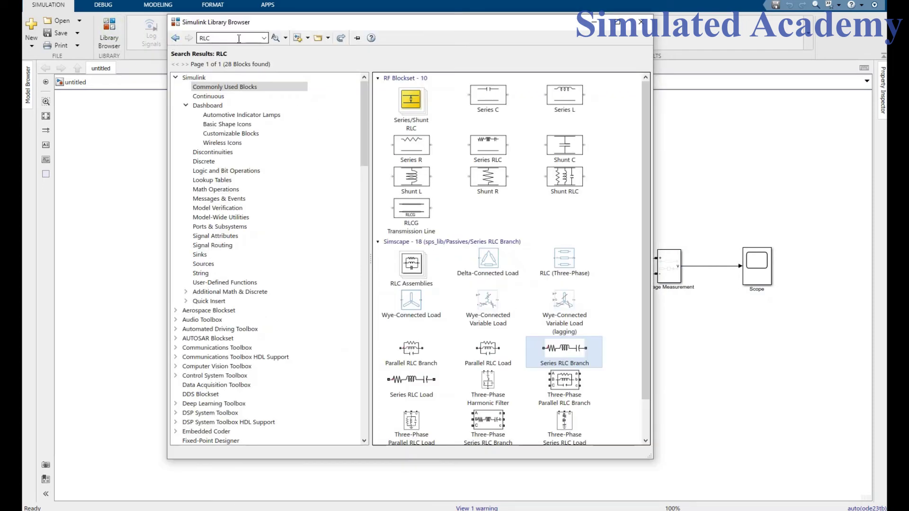
pyautogui.click(263, 38)
pyautogui.scroll(5, 220, 68)
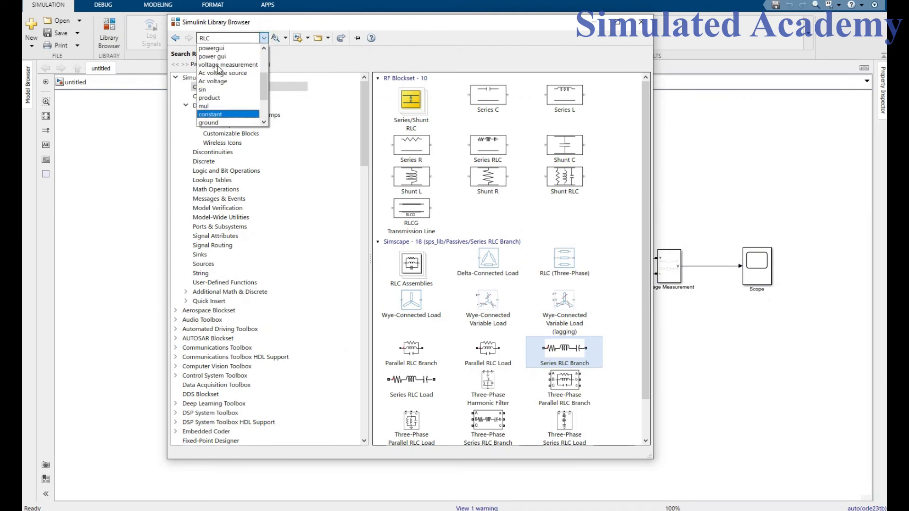
pyautogui.click(227, 107)
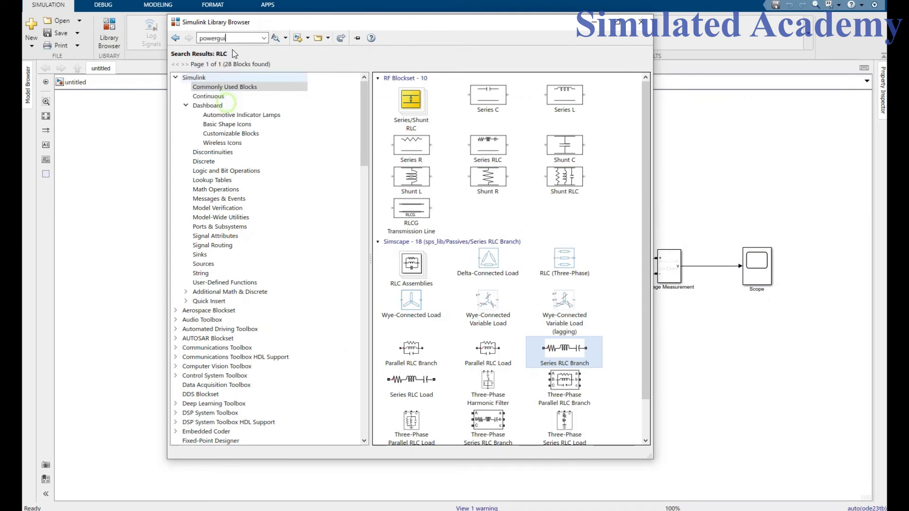
pyautogui.click(275, 38)
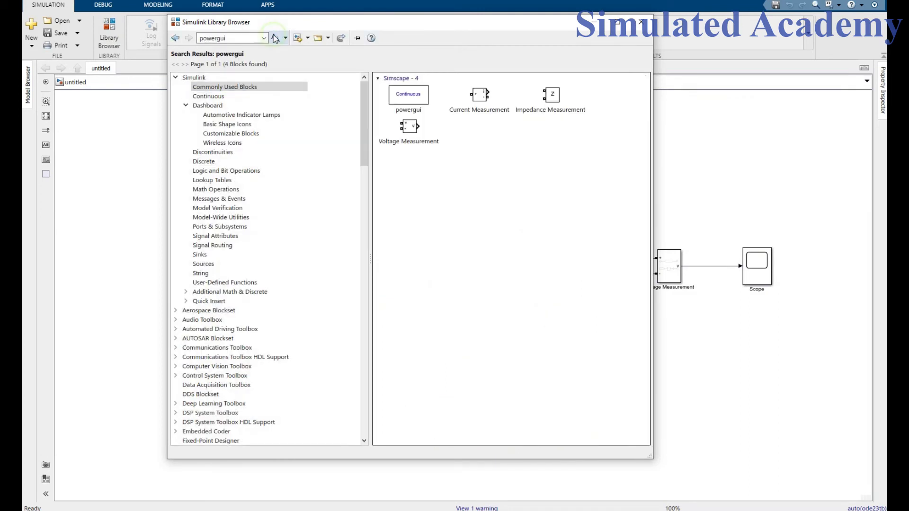
pyautogui.click(407, 94)
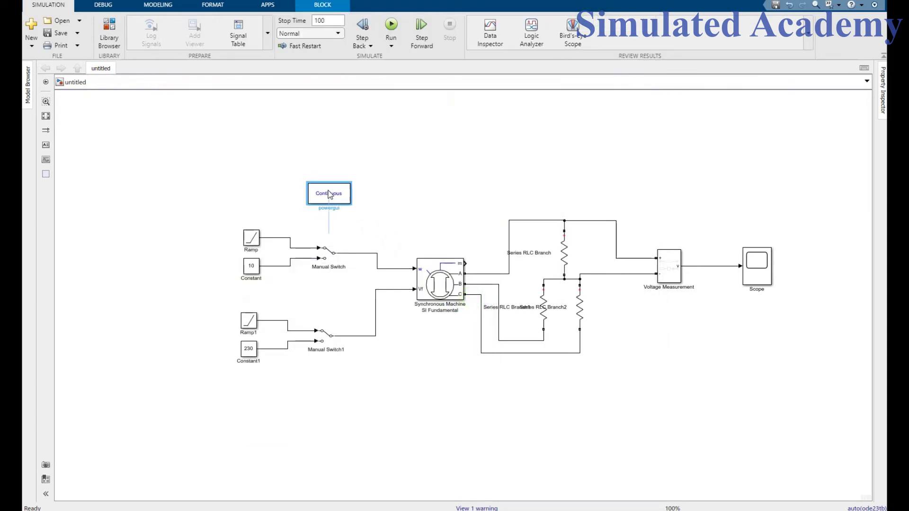
pyautogui.moveTo(330, 194); pyautogui.dragTo(296, 182)
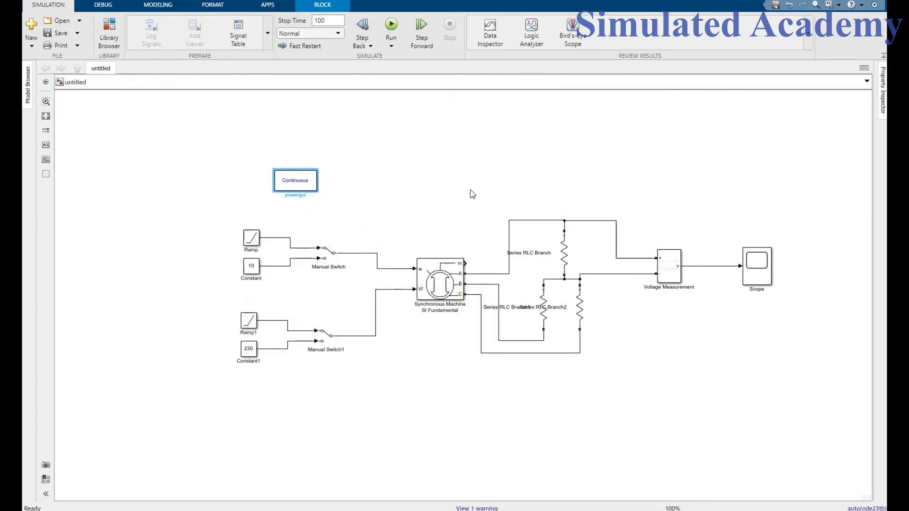
pyautogui.click(486, 191)
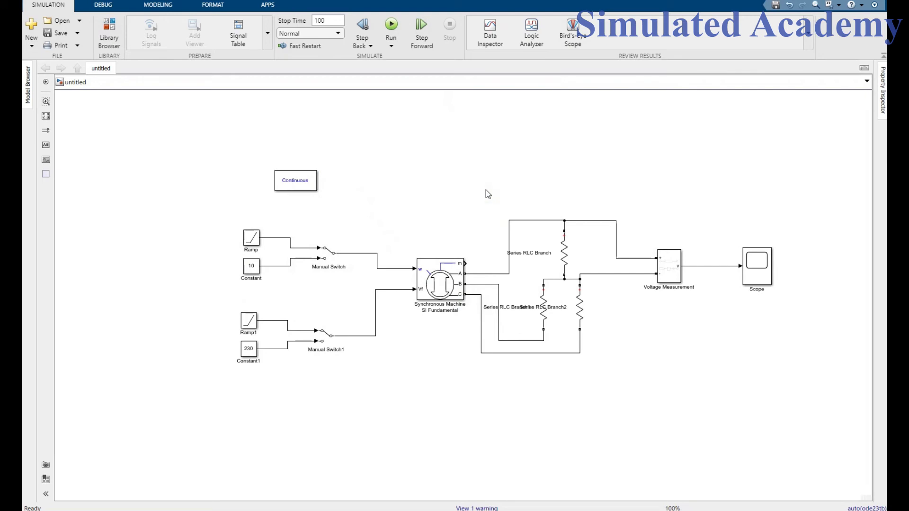
# Step: Set the simulation stop time to 20
pyautogui.click(329, 21)
pyautogui.write('20')
pyautogui.click(379, 121)
# Step: Flip the top Manual Switch to the constant 10 speed input and run the simulation
pyautogui.click(329, 246)
pyautogui.doubleClick(329, 258)
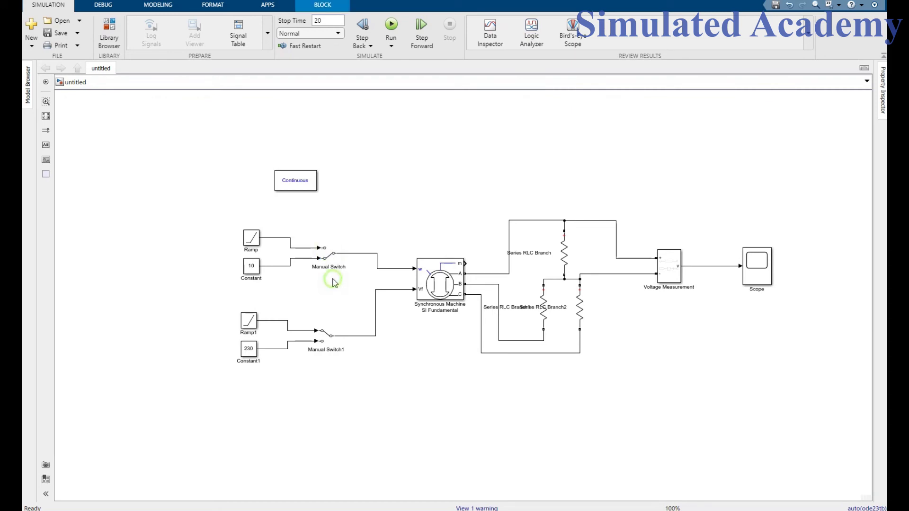
pyautogui.click(297, 266)
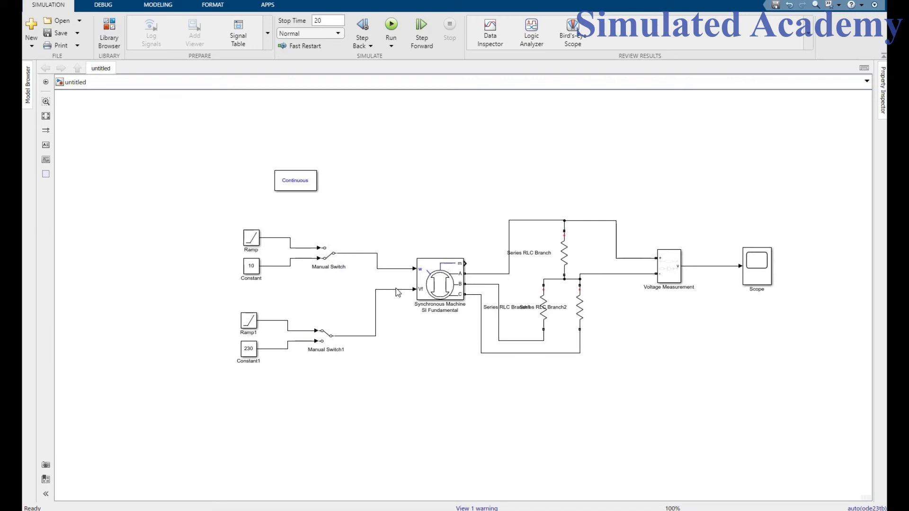
pyautogui.click(392, 27)
# Step: Open the Scope maximized and autoscale the voltage plot
pyautogui.doubleClick(754, 268)
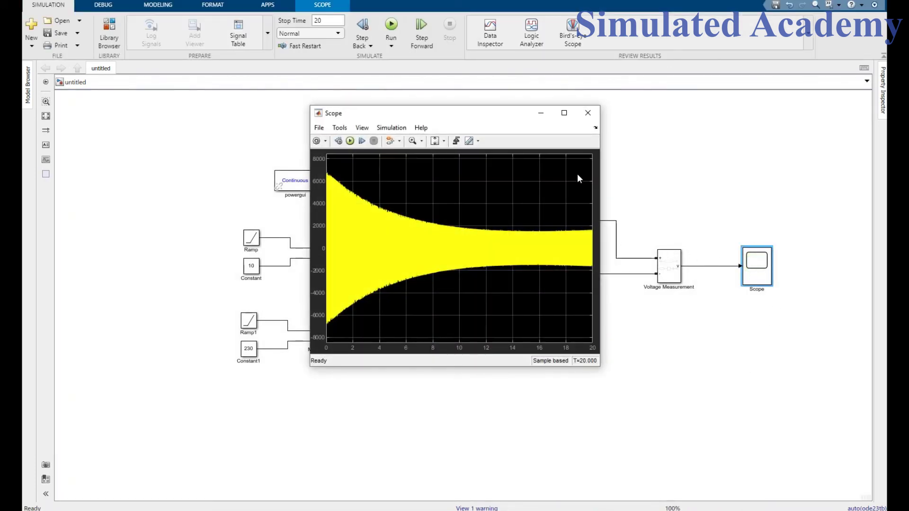
pyautogui.click(563, 112)
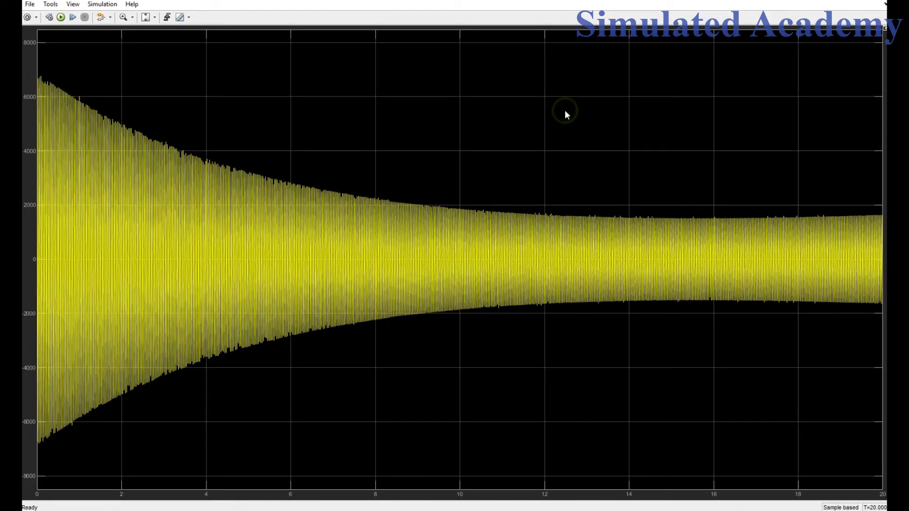
pyautogui.click(151, 20)
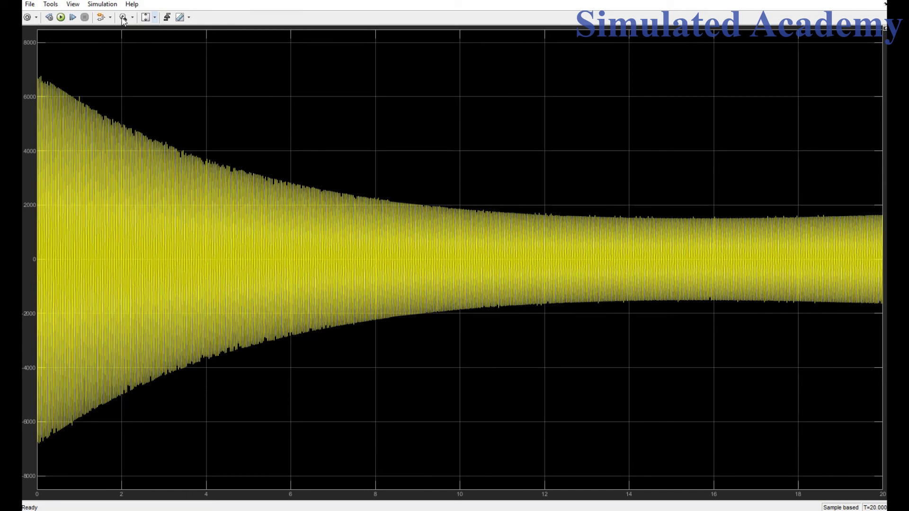
# Step: Zoom the waveform down to its first 3.6 seconds, rescale the y-axis, then close the Scope
pyautogui.click(124, 19)
pyautogui.moveTo(519, 414); pyautogui.dragTo(24, 60)
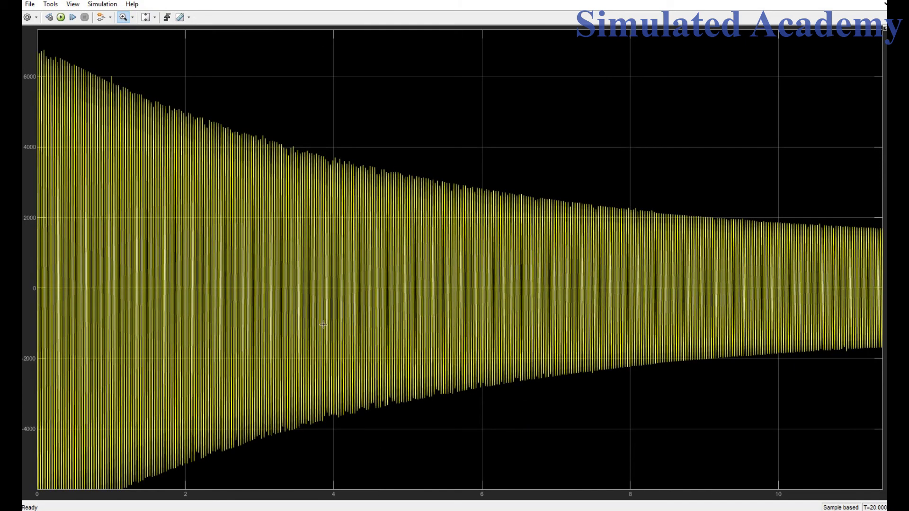
pyautogui.moveTo(443, 442); pyautogui.dragTo(68, 165)
pyautogui.moveTo(23, 91); pyautogui.dragTo(23, 52)
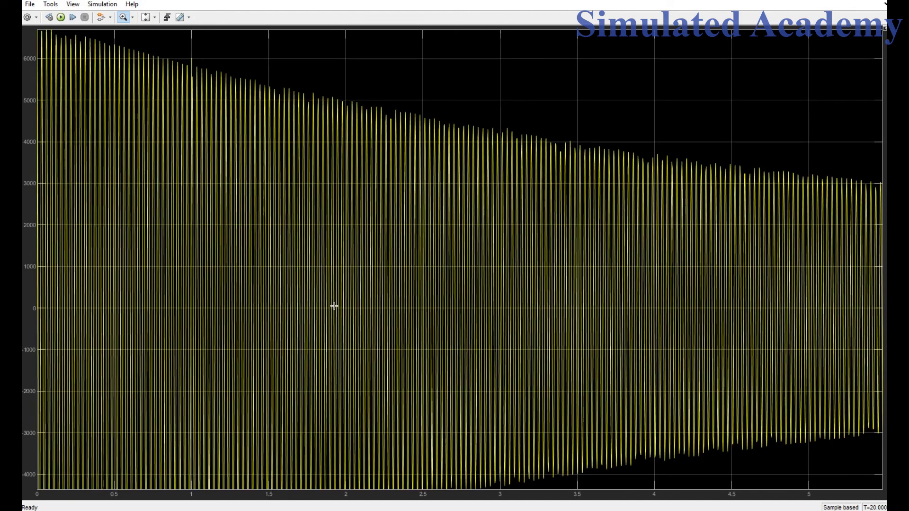
pyautogui.moveTo(592, 476); pyautogui.dragTo(35, 49)
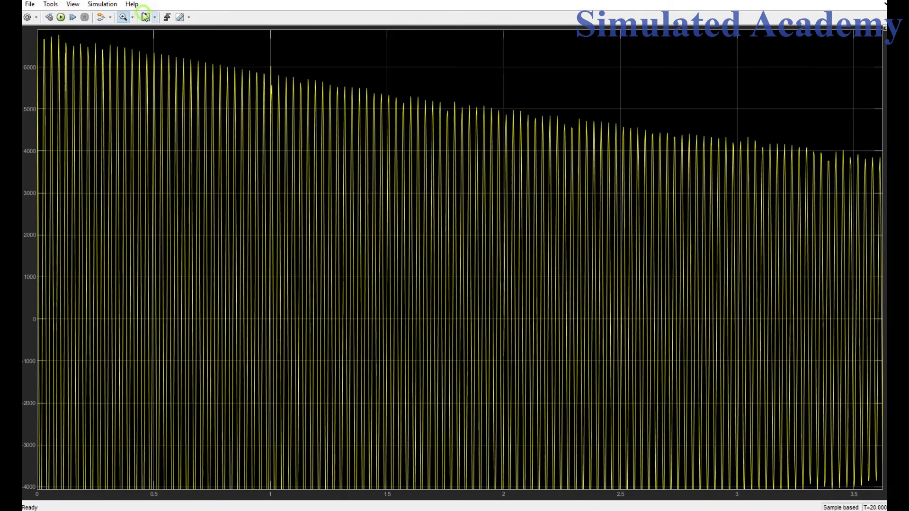
pyautogui.click(149, 19)
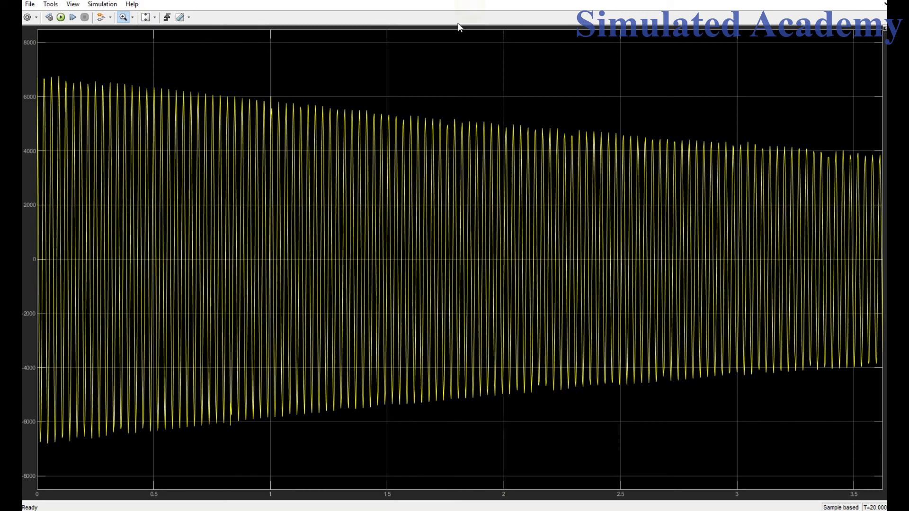
pyautogui.click(455, 6)
# Step: Toggle Manual Switch1 and the top Manual Switch to their other inputs and rerun the simulation
pyautogui.click(183, 487)
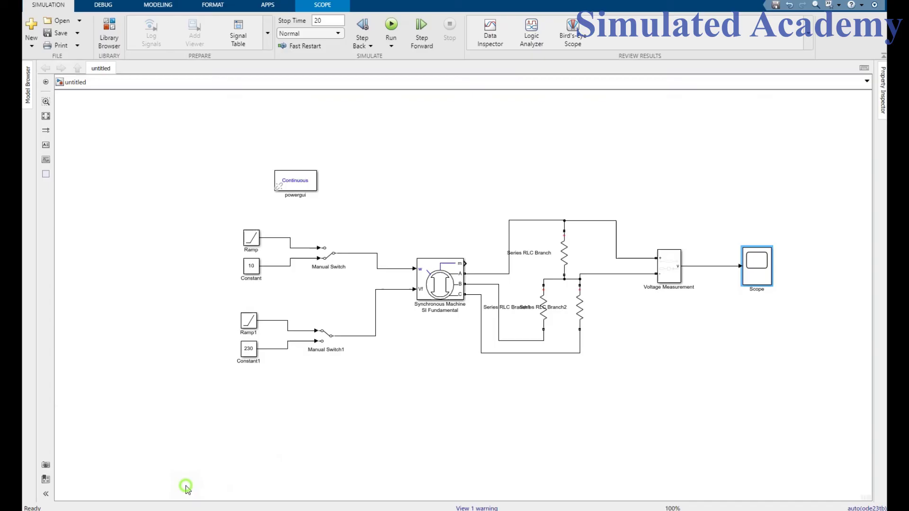
pyautogui.doubleClick(325, 331)
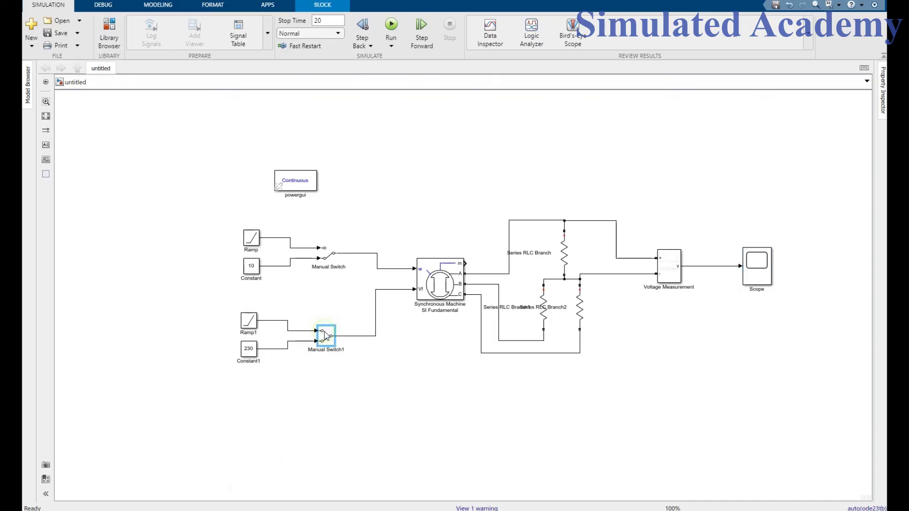
pyautogui.doubleClick(330, 258)
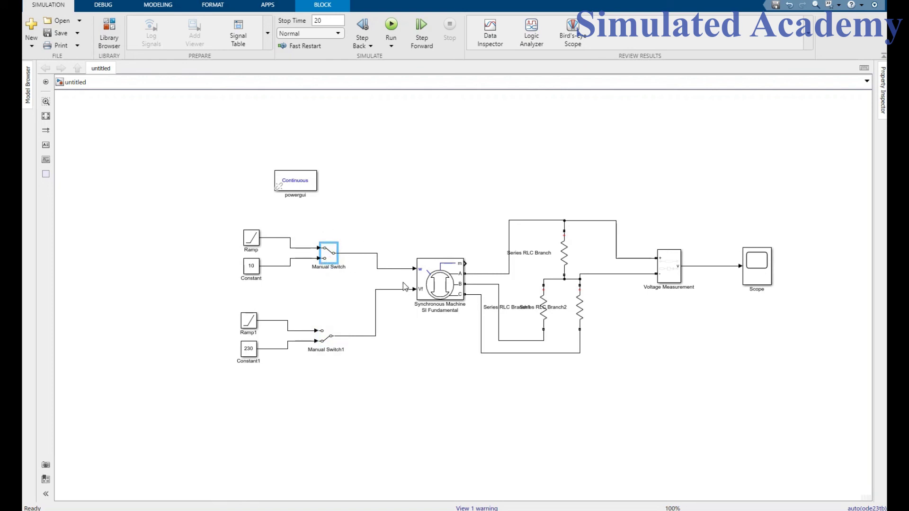
pyautogui.click(393, 31)
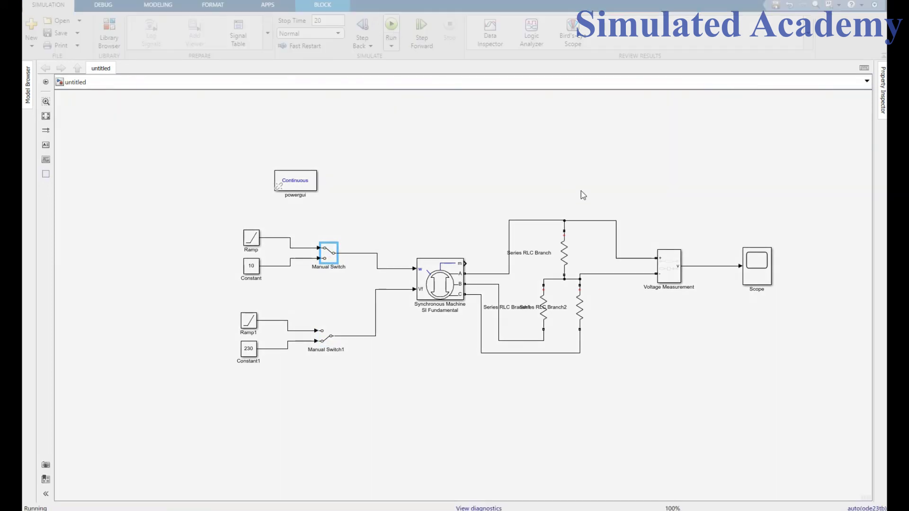
# Step: View the growing varying-frequency voltage in the Scope, zoomed to about 0.5–14 seconds
pyautogui.doubleClick(755, 275)
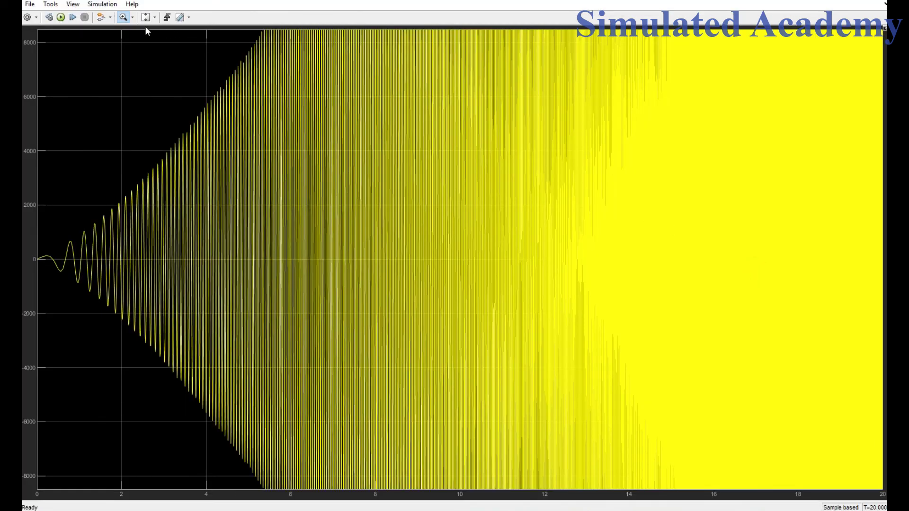
pyautogui.click(145, 18)
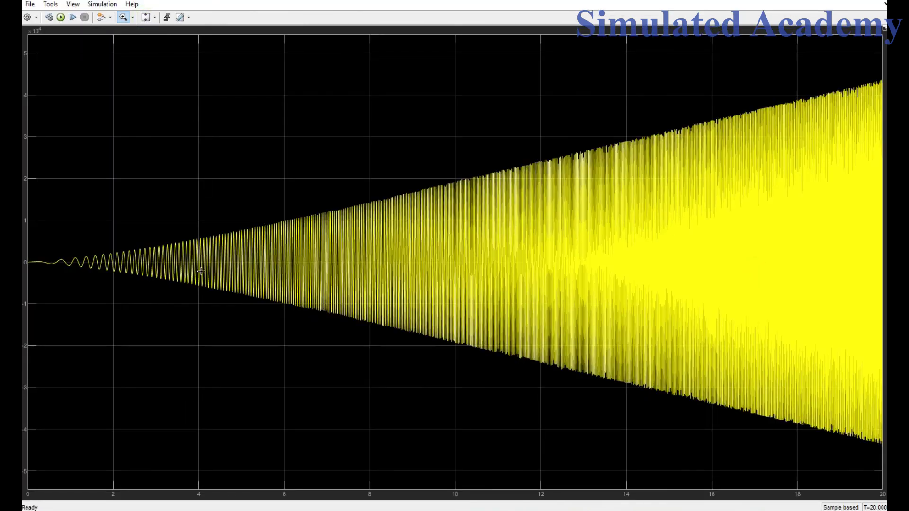
pyautogui.moveTo(128, 205)
pyautogui.mouseDown()
pyautogui.moveTo(361, 341)
pyautogui.moveTo(613, 398)
pyautogui.moveTo(649, 355)
pyautogui.moveTo(103, 242)
pyautogui.moveTo(124, 210)
pyautogui.mouseUp()
pyautogui.click(125, 210)
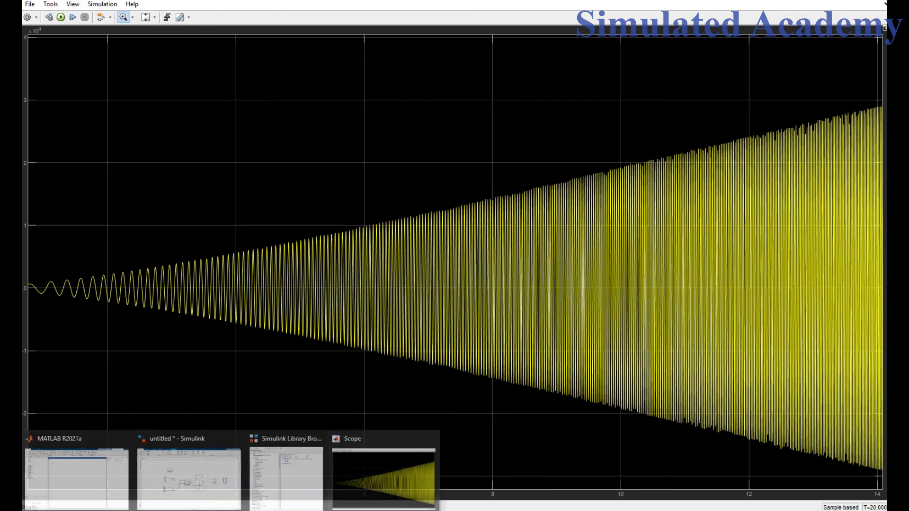
pyautogui.click(185, 476)
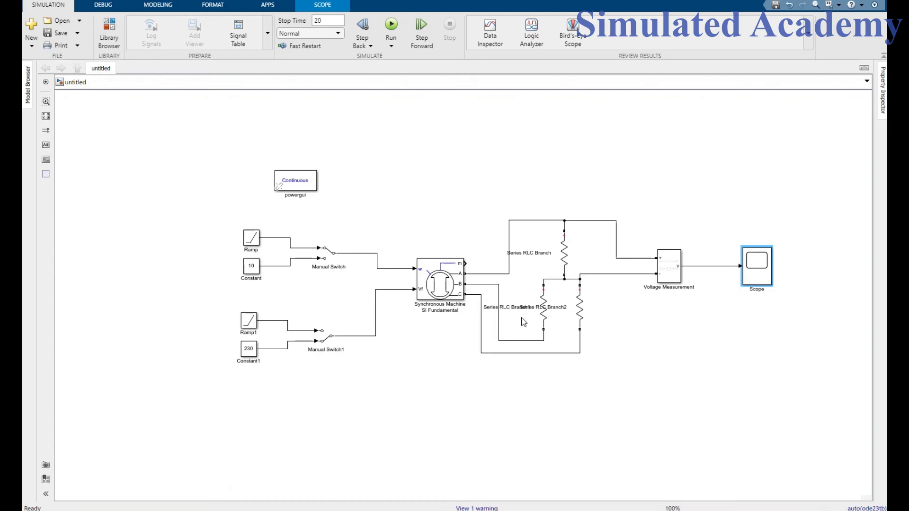